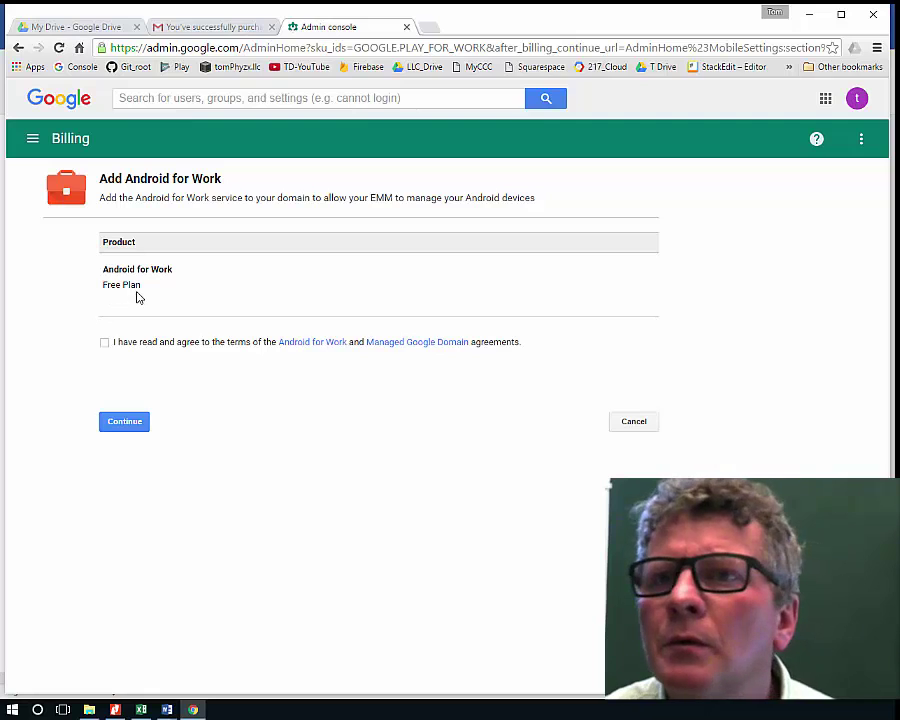
Step: Accept the Android for Work and Managed Google Domain agreements and add the free Android for Work plan to the domain
{"action": "left_click", "coordinate": [128, 342]}
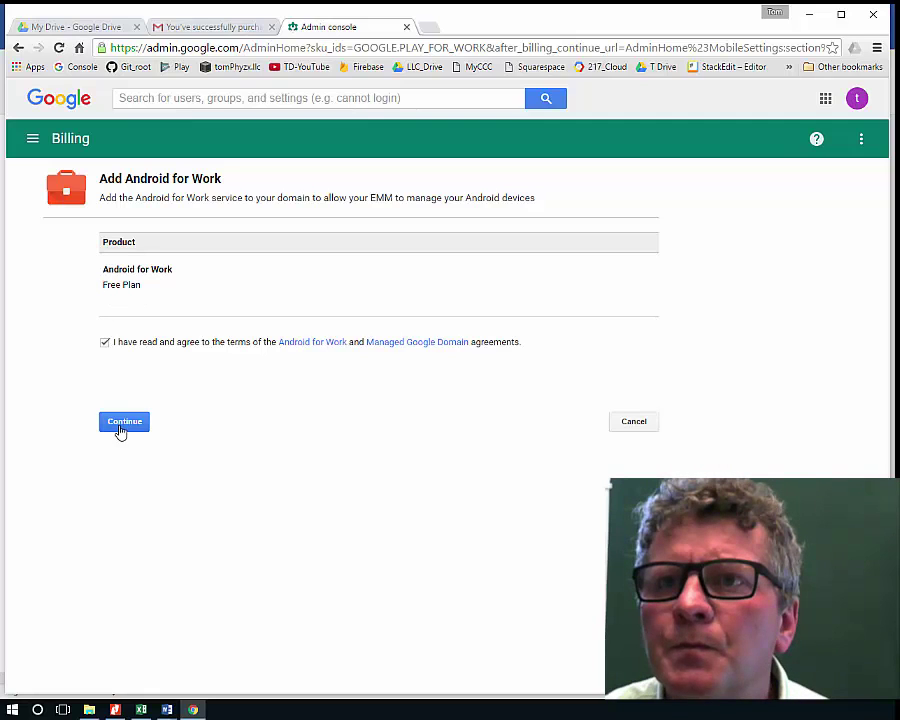
{"action": "left_click", "coordinate": [121, 426]}
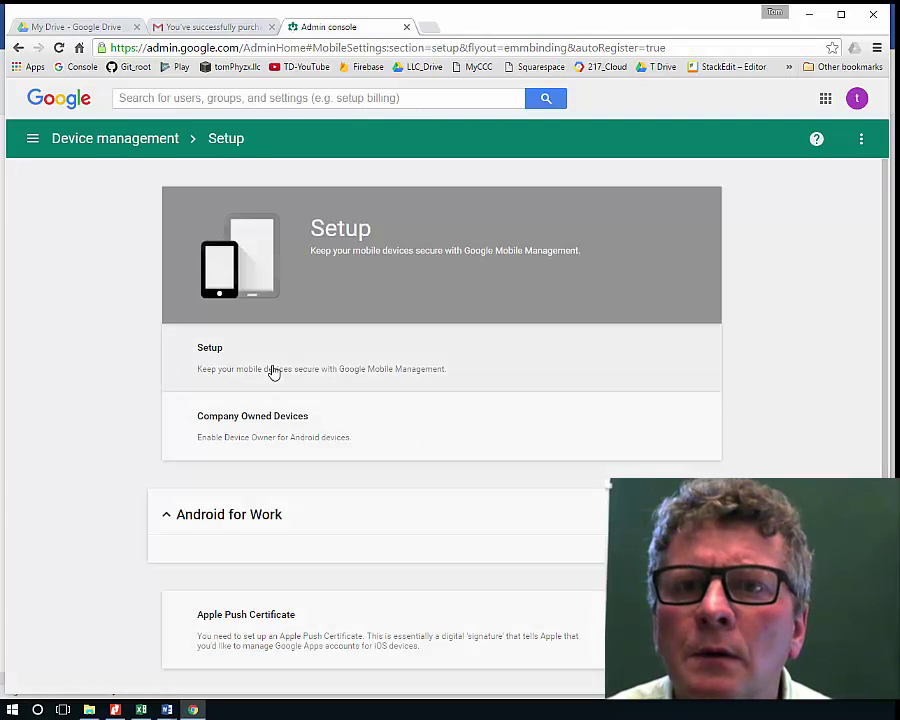
Step: Require admin approval for device activation in the mobile Setup settings and start editing the activation notification email address
{"action": "left_click", "coordinate": [273, 372]}
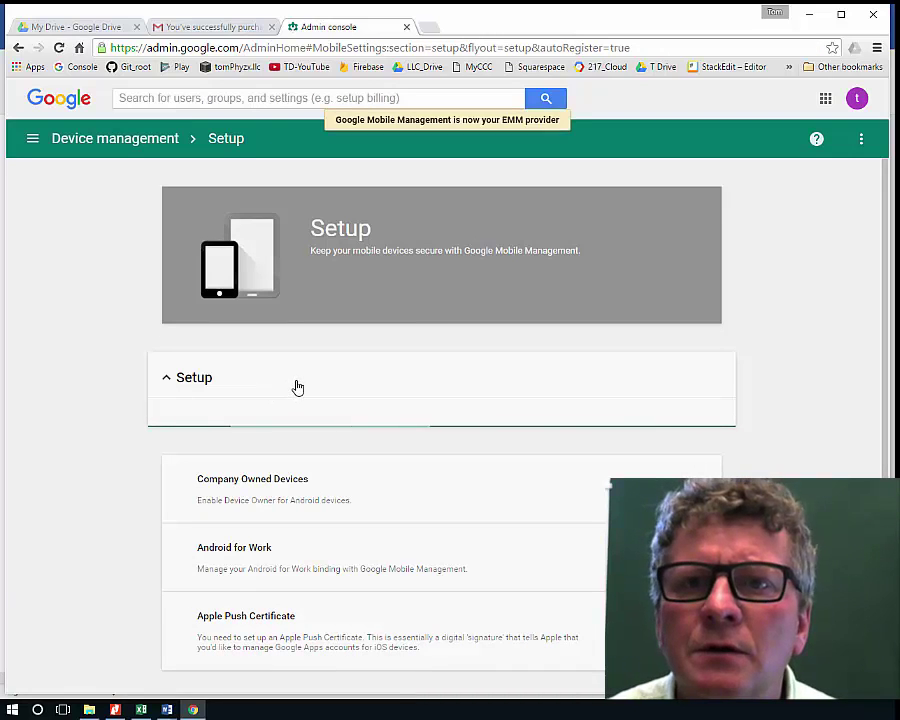
{"action": "scroll", "coordinate": [300, 300], "scroll_direction": "down", "scroll_amount": 3}
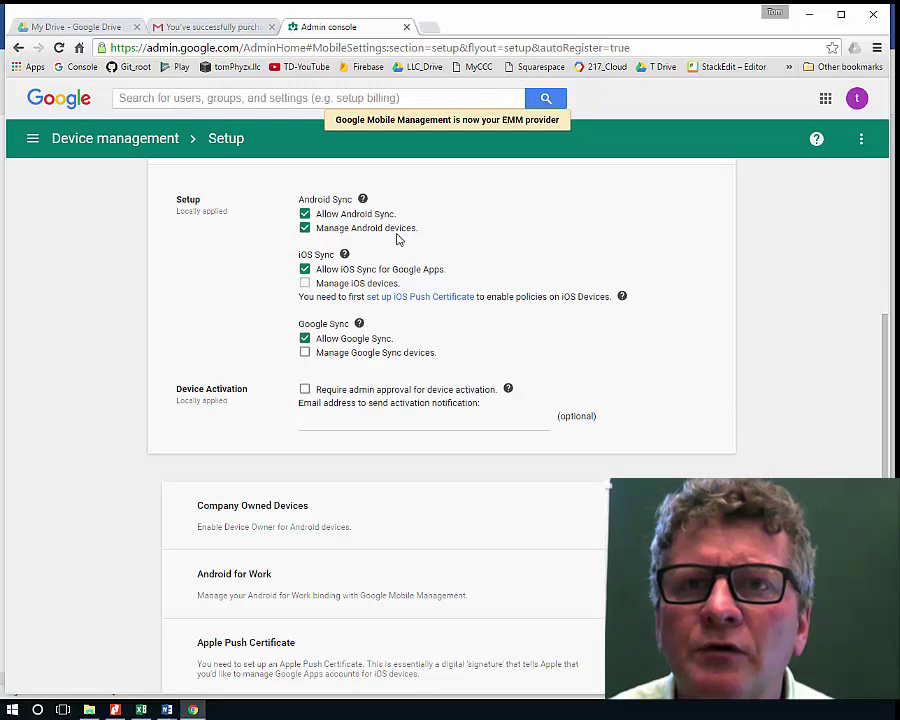
{"action": "left_click", "coordinate": [304, 389]}
{"action": "left_click", "coordinate": [359, 421]}
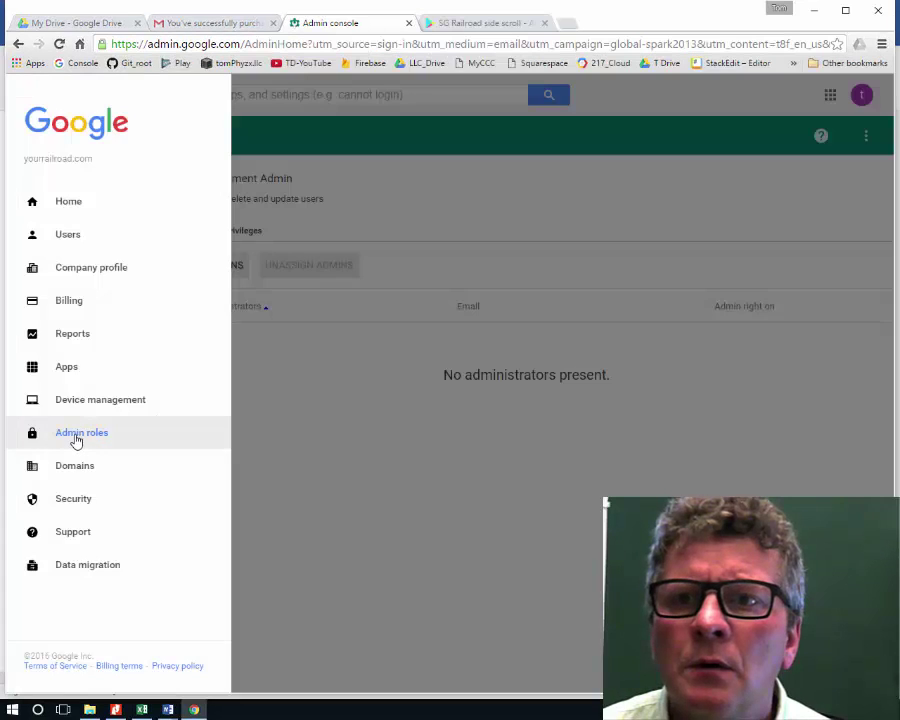
Step: Review the Android for Work Admin role and the options on the mobile device Setup page
{"action": "left_click", "coordinate": [76, 432]}
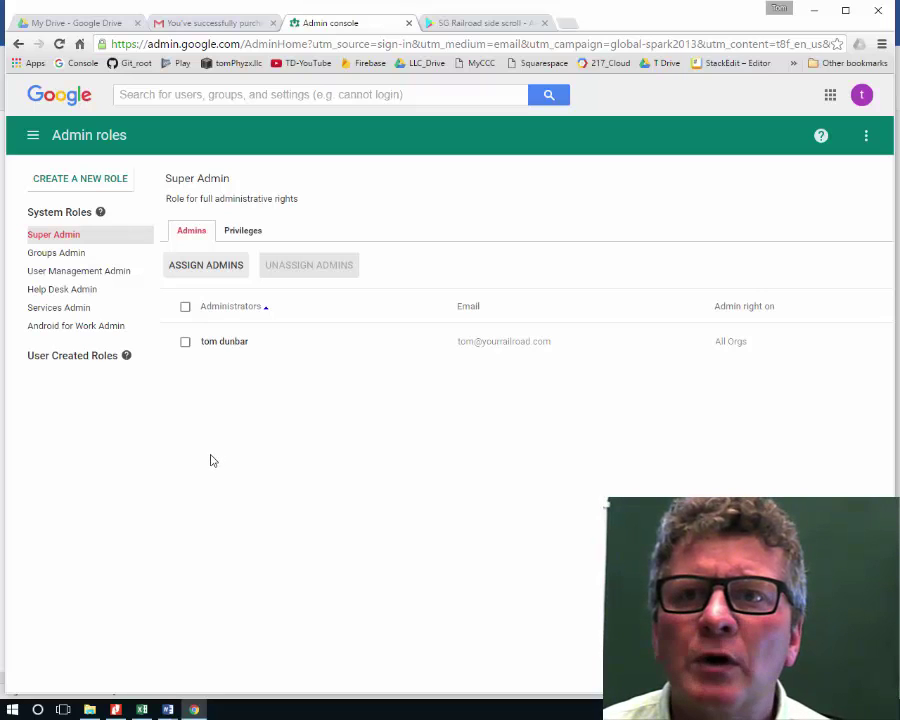
{"action": "left_click", "coordinate": [80, 330]}
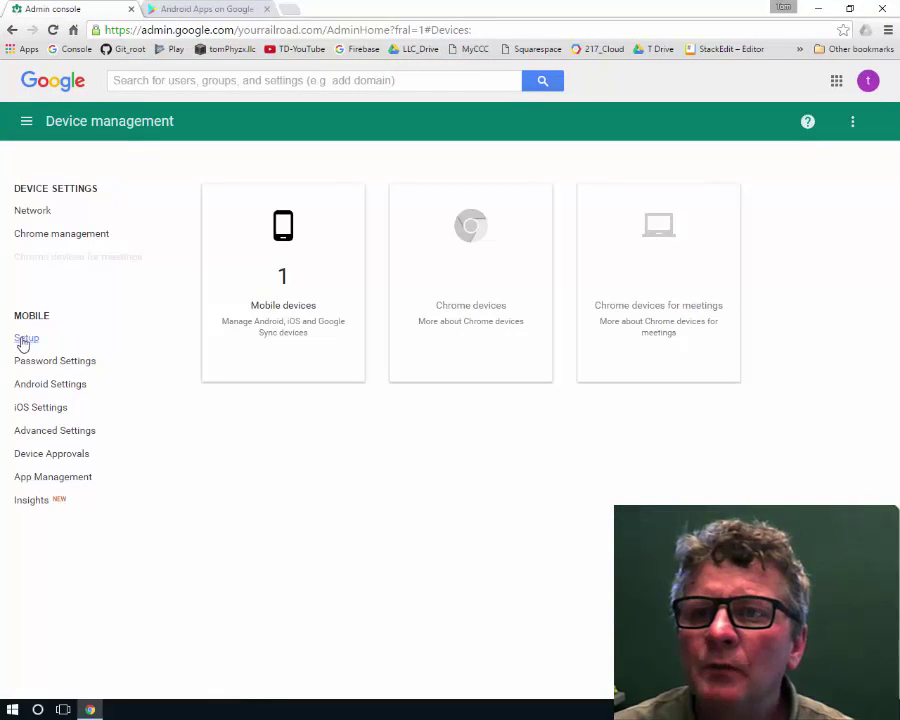
{"action": "left_click", "coordinate": [24, 340]}
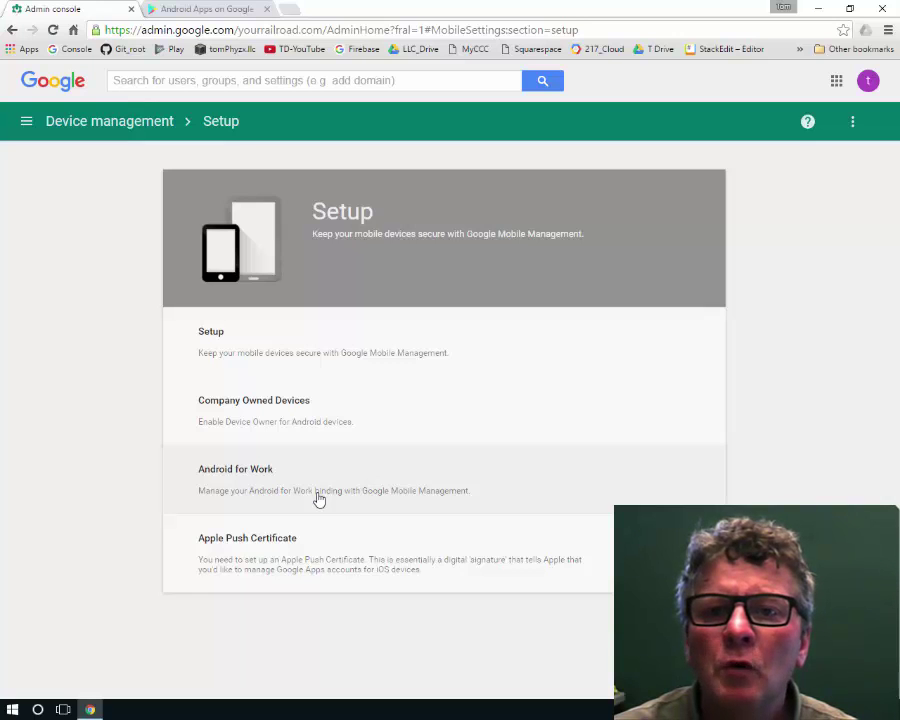
{"action": "left_click", "coordinate": [80, 121]}
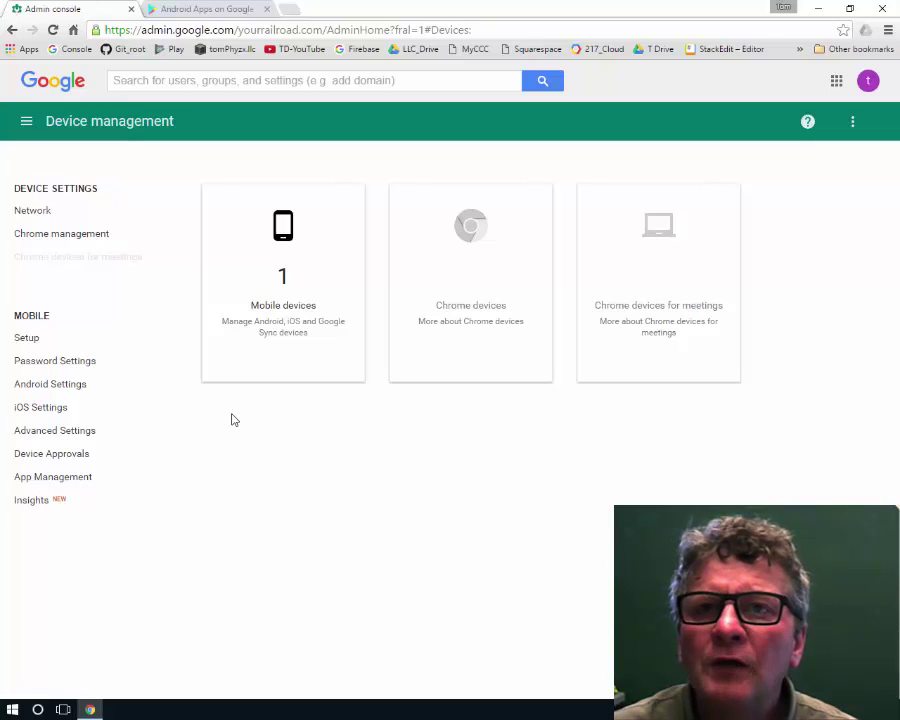
Step: Switch to Gmail and open a New Device Activation request email from device management
{"action": "left_click", "coordinate": [837, 82]}
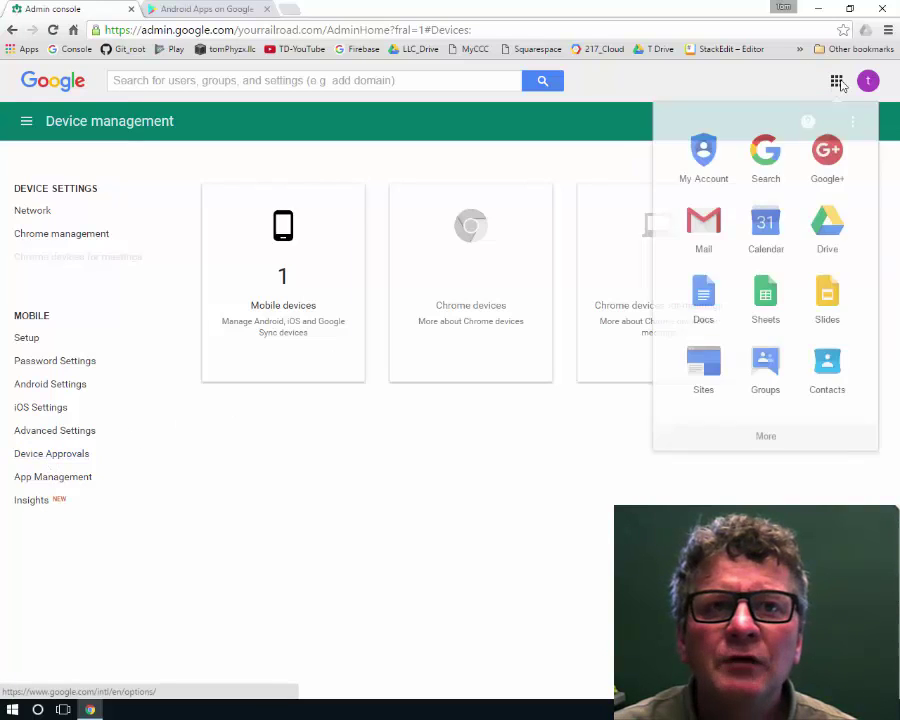
{"action": "left_click", "coordinate": [703, 225]}
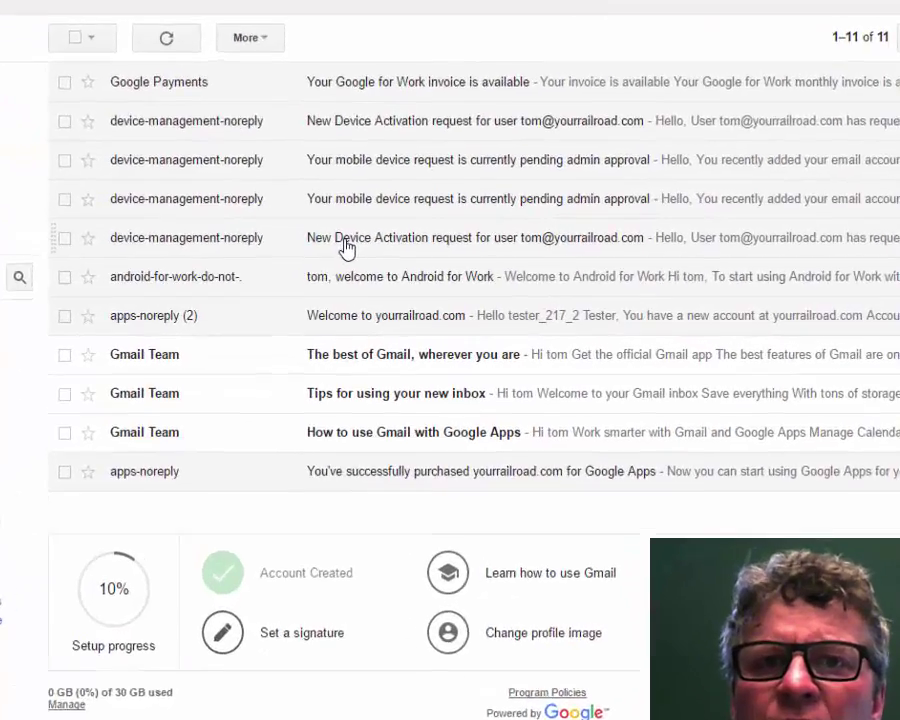
{"action": "left_click", "coordinate": [361, 262]}
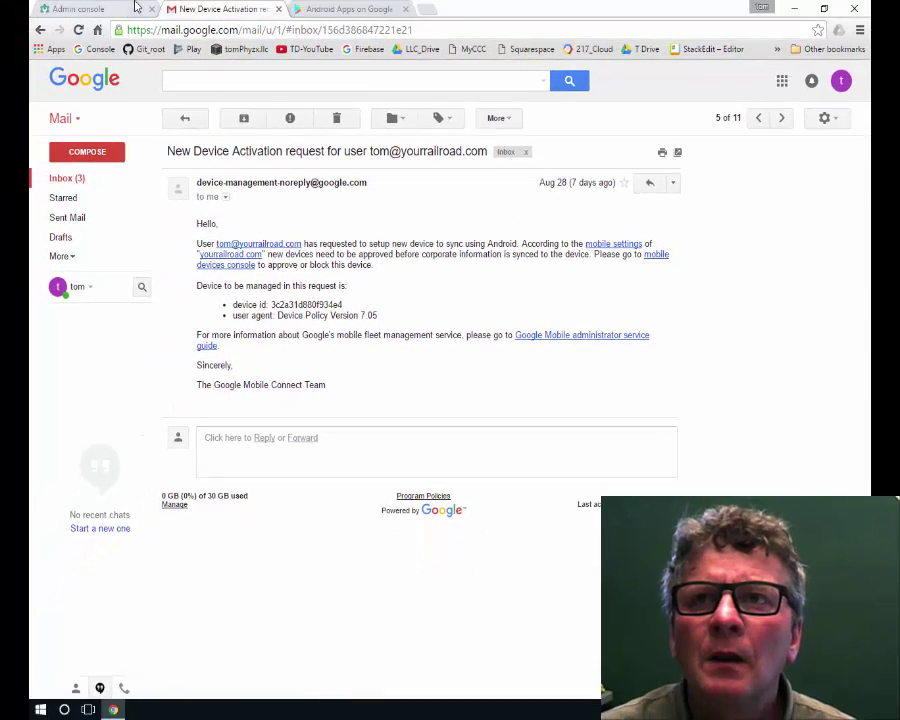
Step: Return to the Admin console, check the pending device activations, and view the SM-N910V phone's details under Mobile devices
{"action": "left_click", "coordinate": [126, 12]}
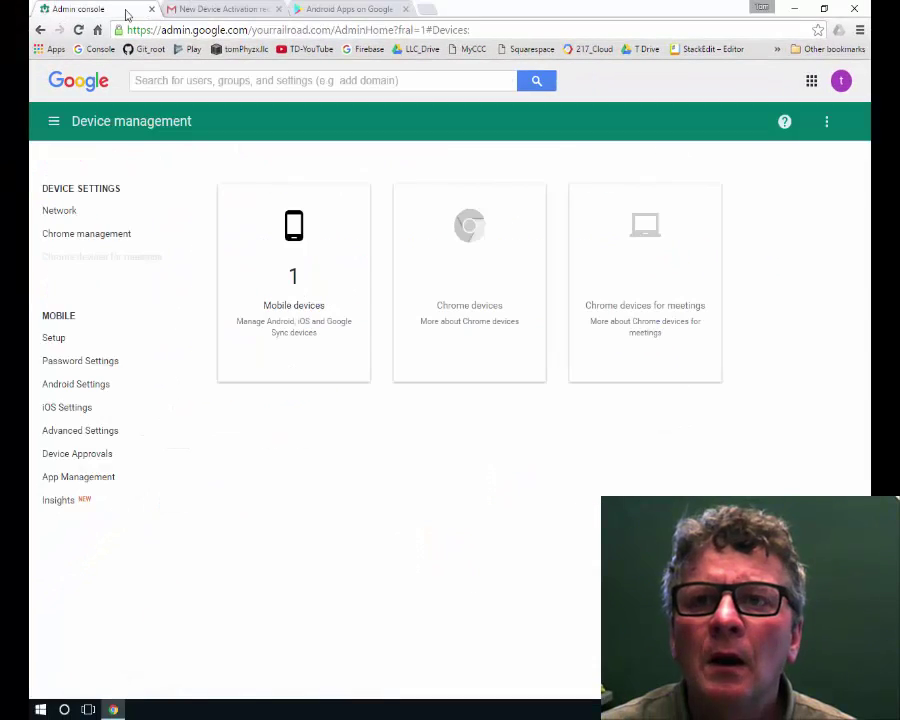
{"action": "left_click", "coordinate": [56, 456]}
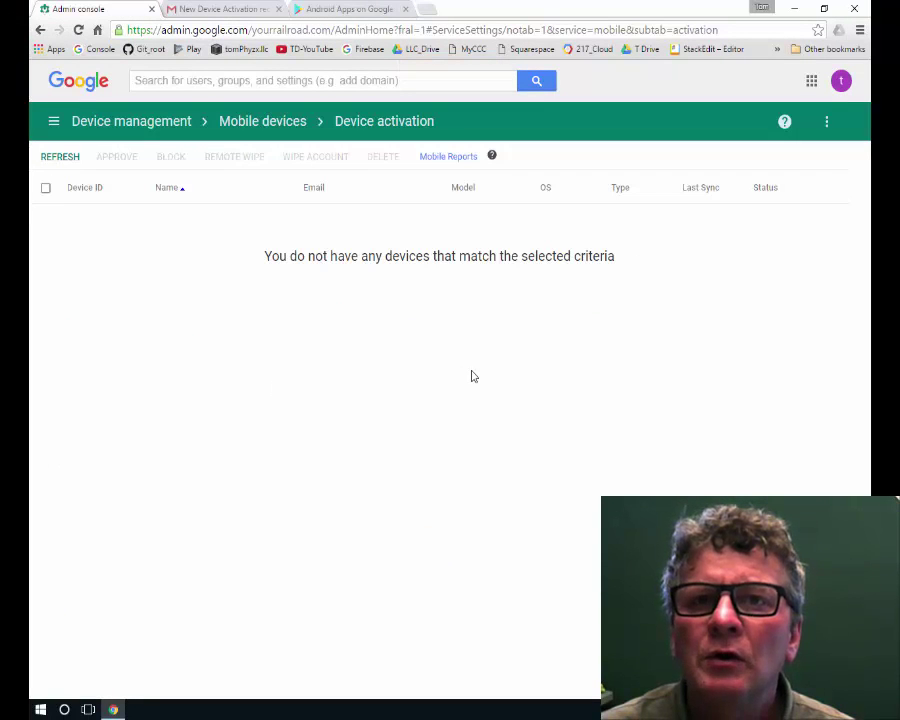
{"action": "left_click", "coordinate": [257, 121]}
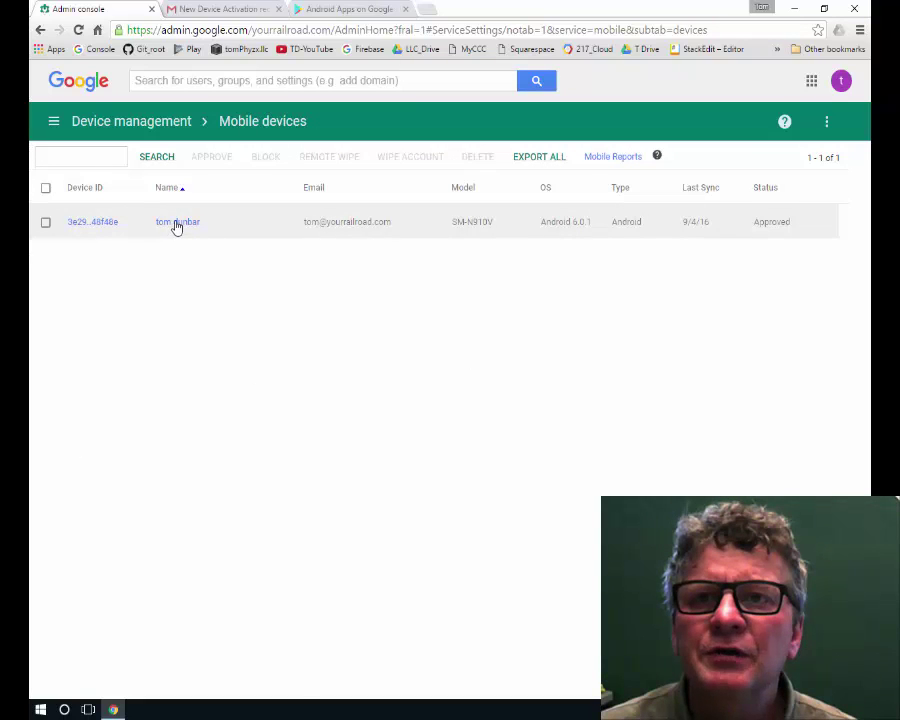
{"action": "mouse_move", "coordinate": [175, 227]}
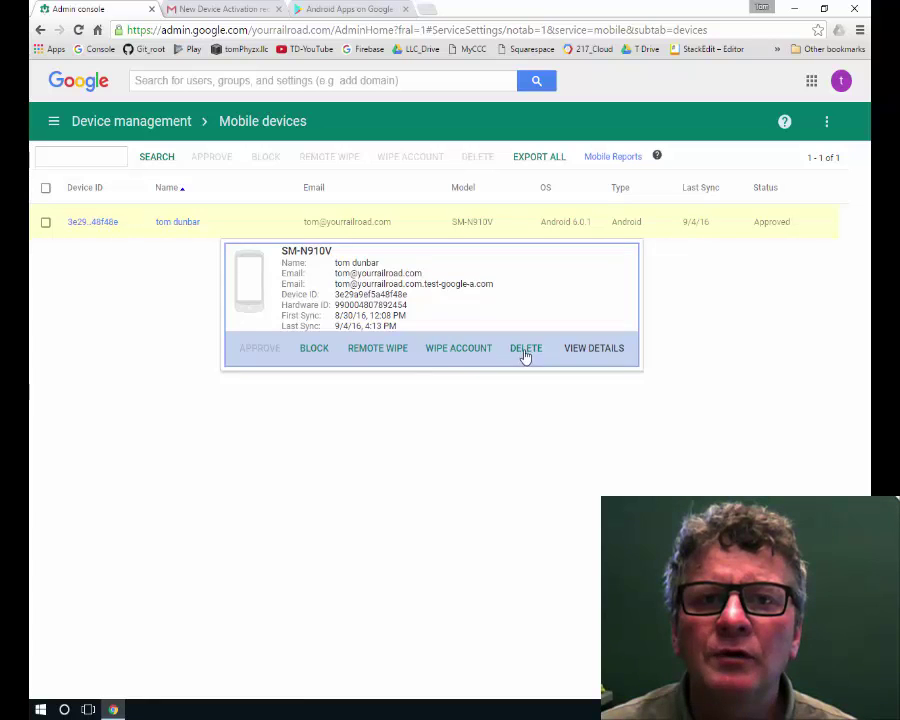
Step: Examine the whitelisted Android apps in App Management and the actions offered for GoToMeeting (old)
{"action": "left_click", "coordinate": [131, 121]}
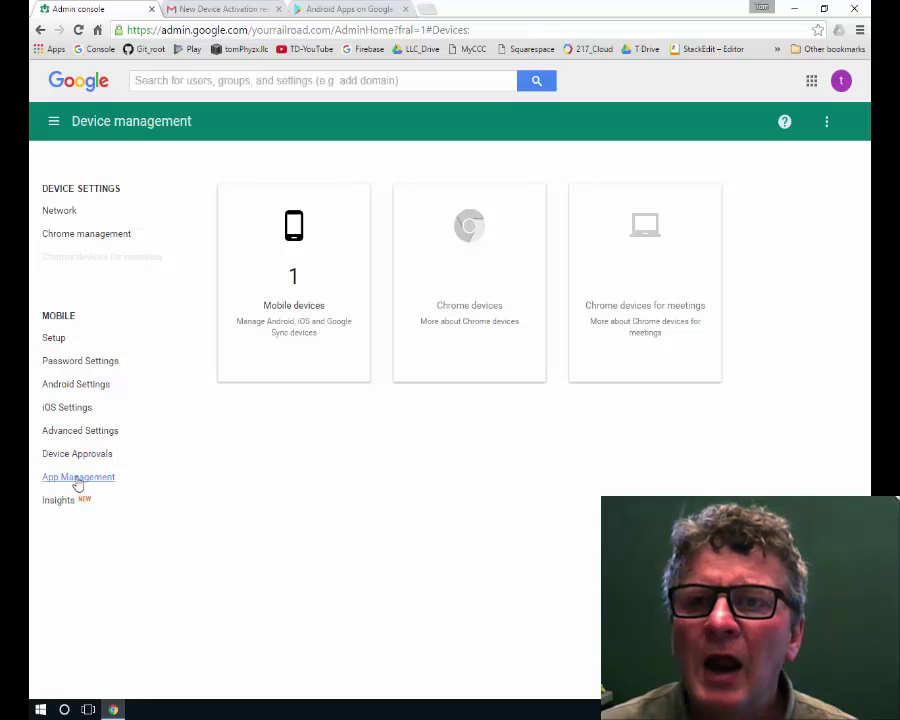
{"action": "left_click", "coordinate": [77, 479]}
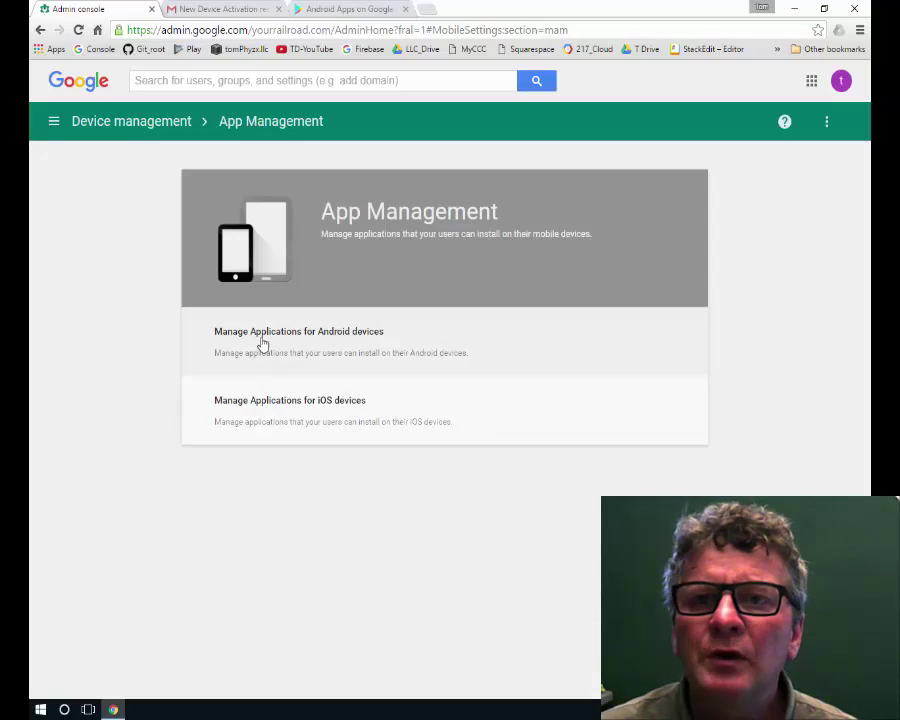
{"action": "left_click", "coordinate": [328, 360]}
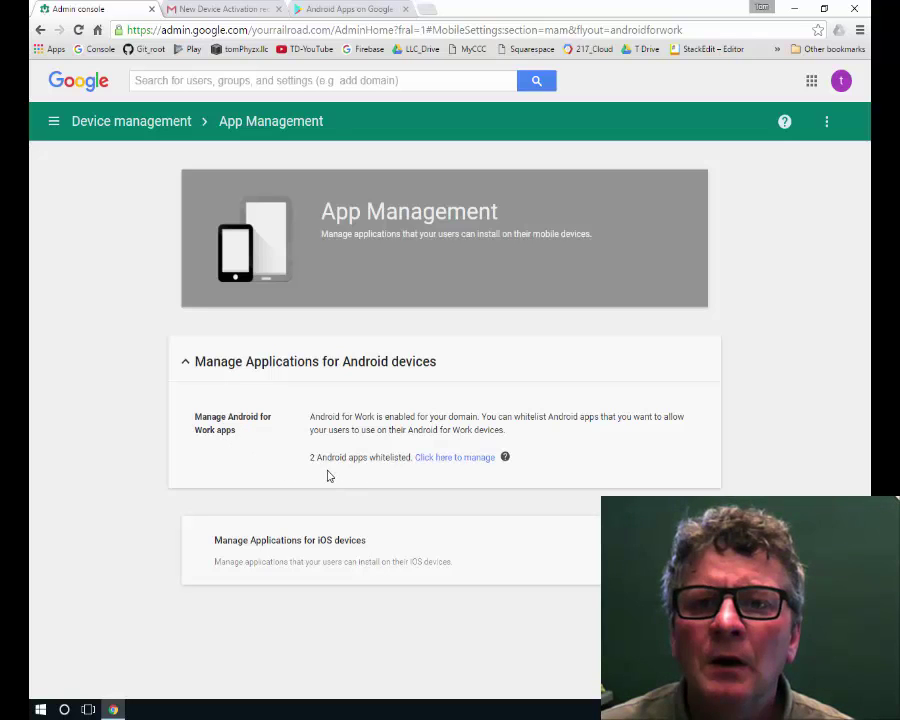
{"action": "left_click", "coordinate": [445, 460]}
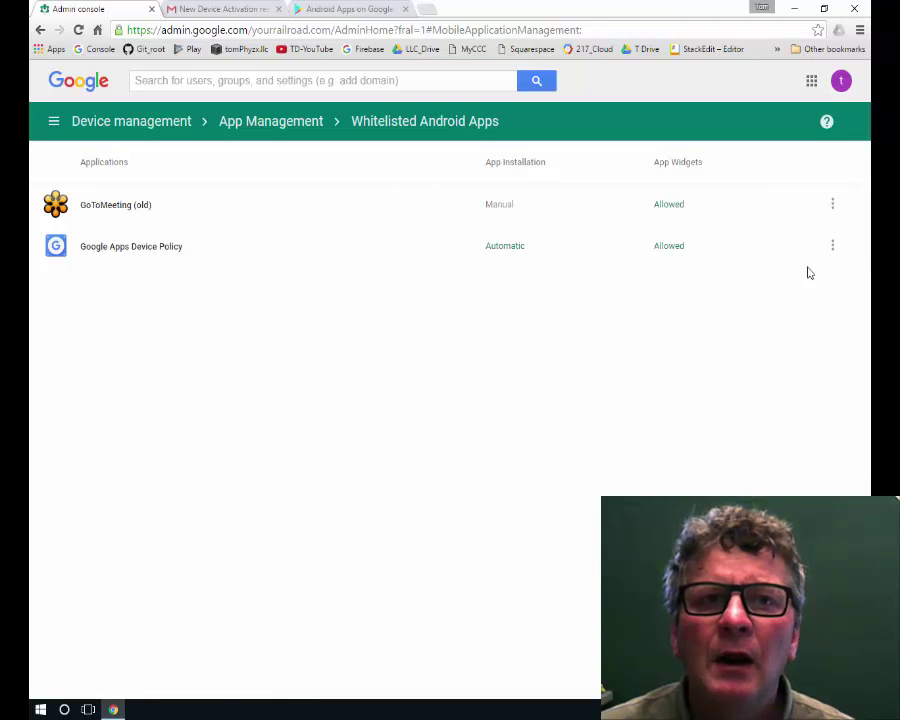
{"action": "left_click", "coordinate": [832, 204]}
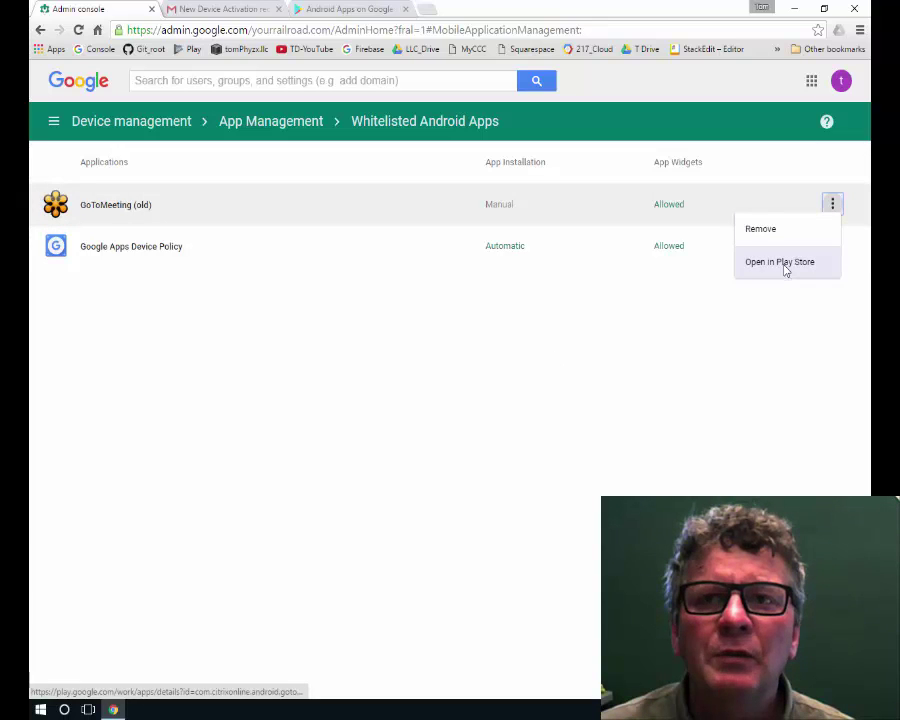
{"action": "left_click", "coordinate": [498, 361]}
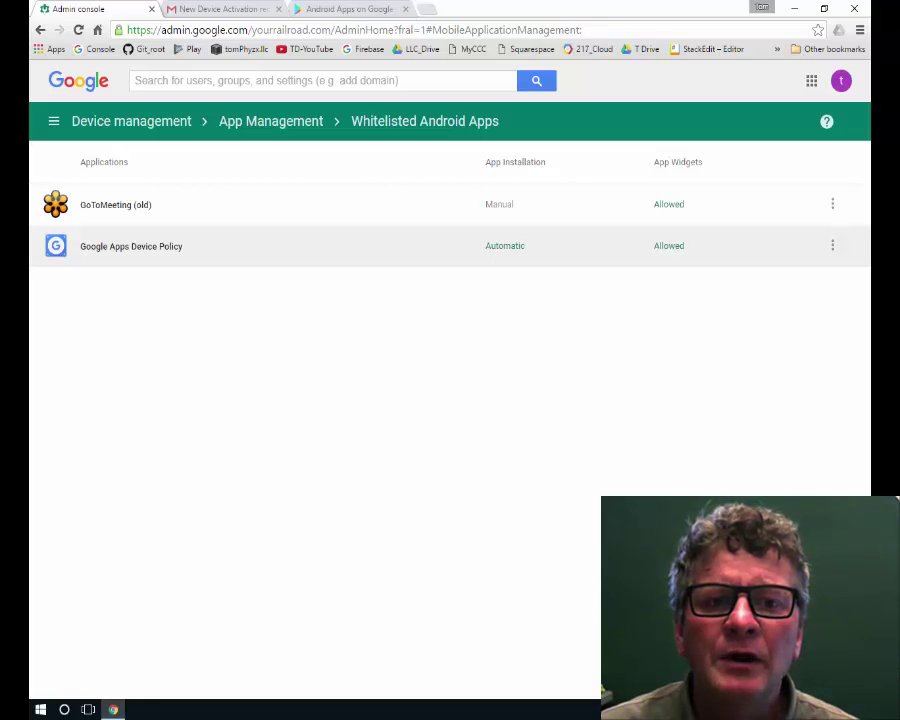
Step: Switch to Google Play for Work, check which account is signed in, and view the company's approved apps
{"action": "left_click", "coordinate": [785, 652]}
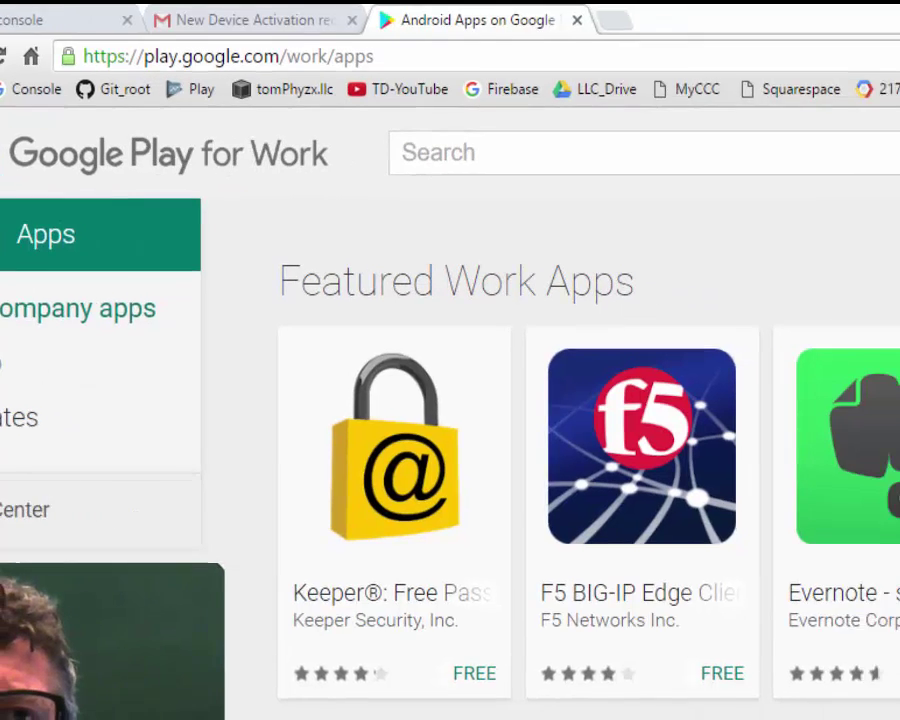
{"action": "left_click", "coordinate": [848, 133]}
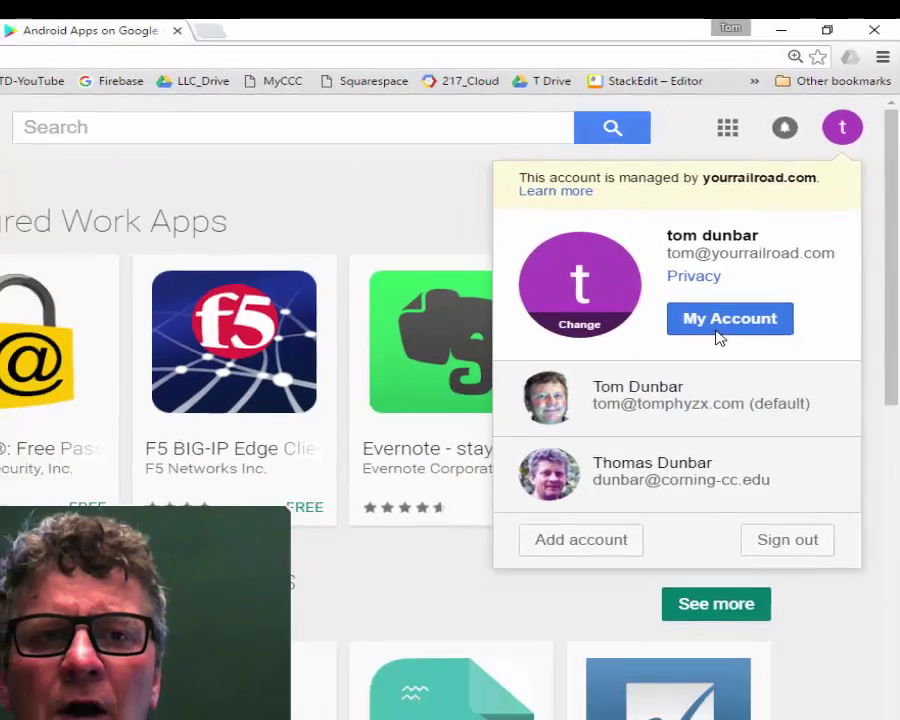
{"action": "left_click", "coordinate": [384, 184]}
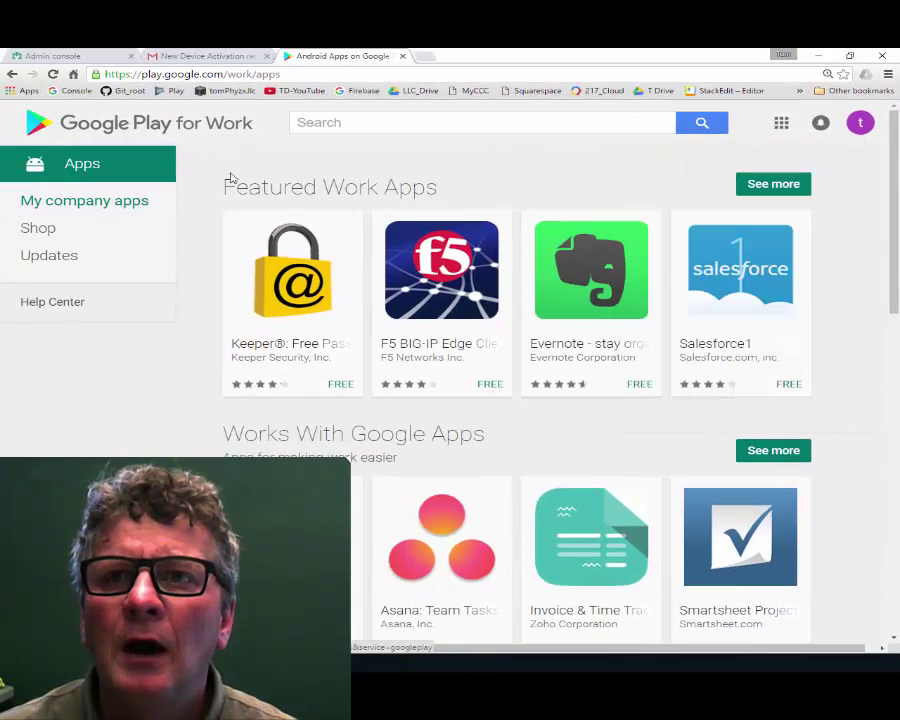
{"action": "left_click", "coordinate": [66, 203]}
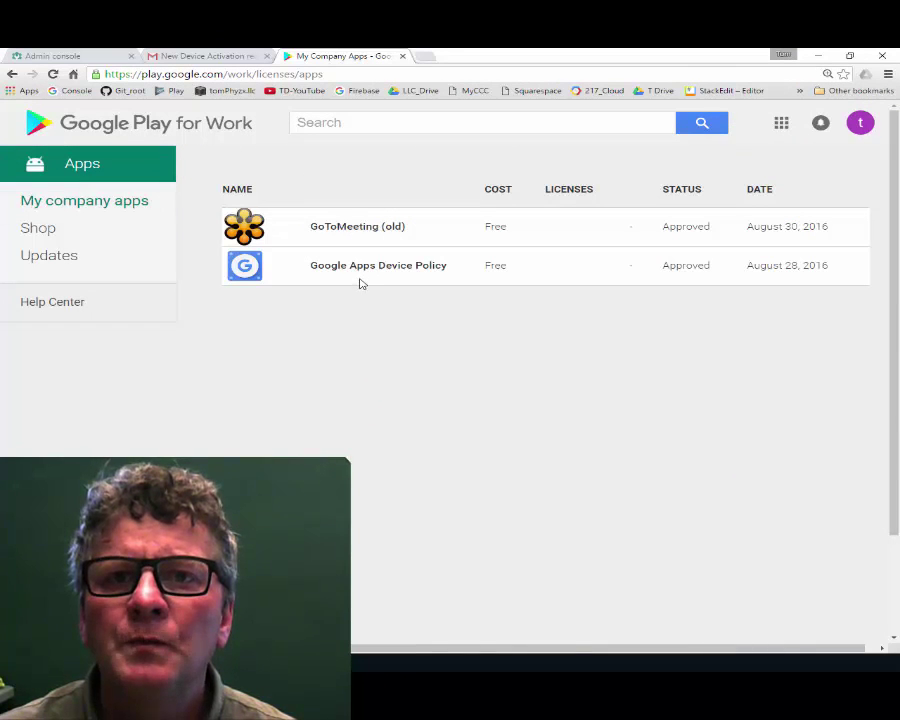
Step: Search the Google Play for Work shop for ownCloud, open the ownCloud GmbH app, and start purchasing it
{"action": "left_click", "coordinate": [38, 228]}
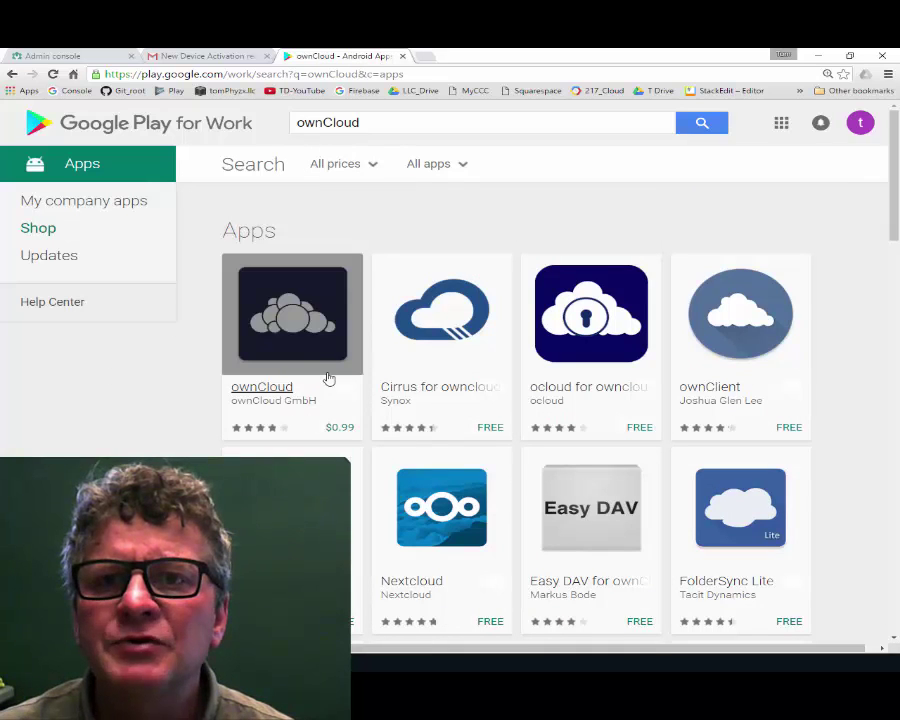
{"action": "left_click", "coordinate": [315, 356]}
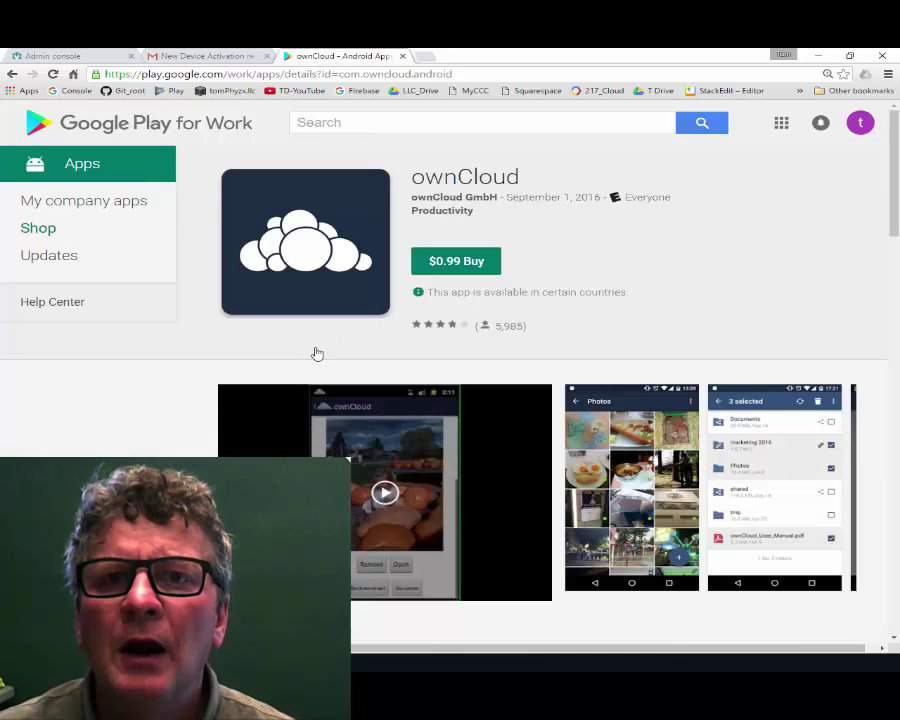
{"action": "left_click", "coordinate": [452, 266]}
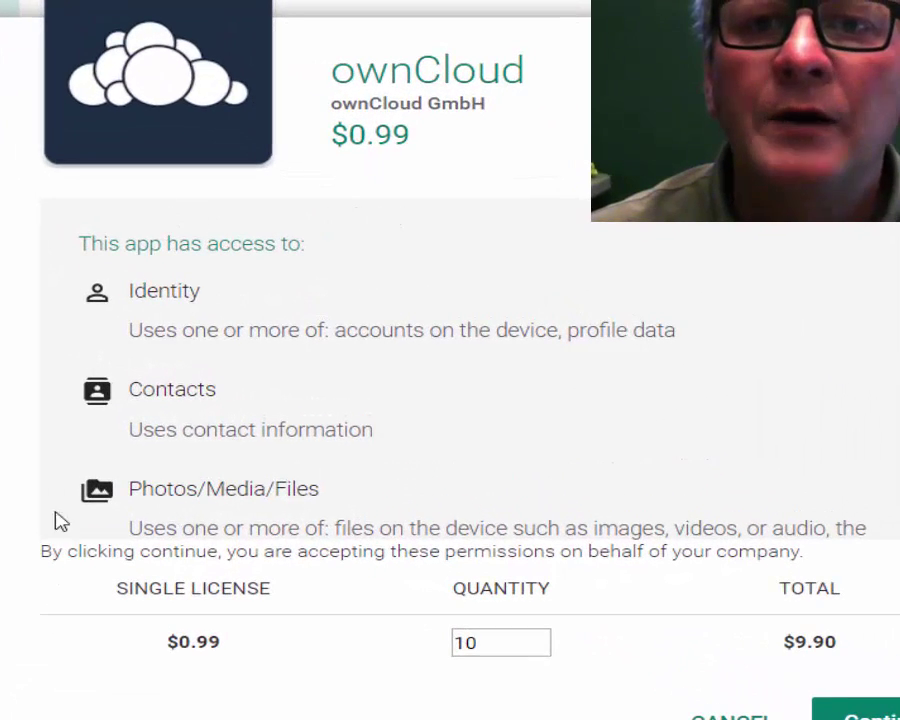
Step: Set the ownCloud license quantity to 2, accept the app permissions, and continue to payment
{"action": "double_click", "coordinate": [540, 650]}
{"action": "left_click", "coordinate": [540, 650]}
{"action": "double_click", "coordinate": [540, 650]}
{"action": "double_click", "coordinate": [540, 650]}
{"action": "left_click", "coordinate": [540, 650]}
{"action": "left_click", "coordinate": [856, 712]}
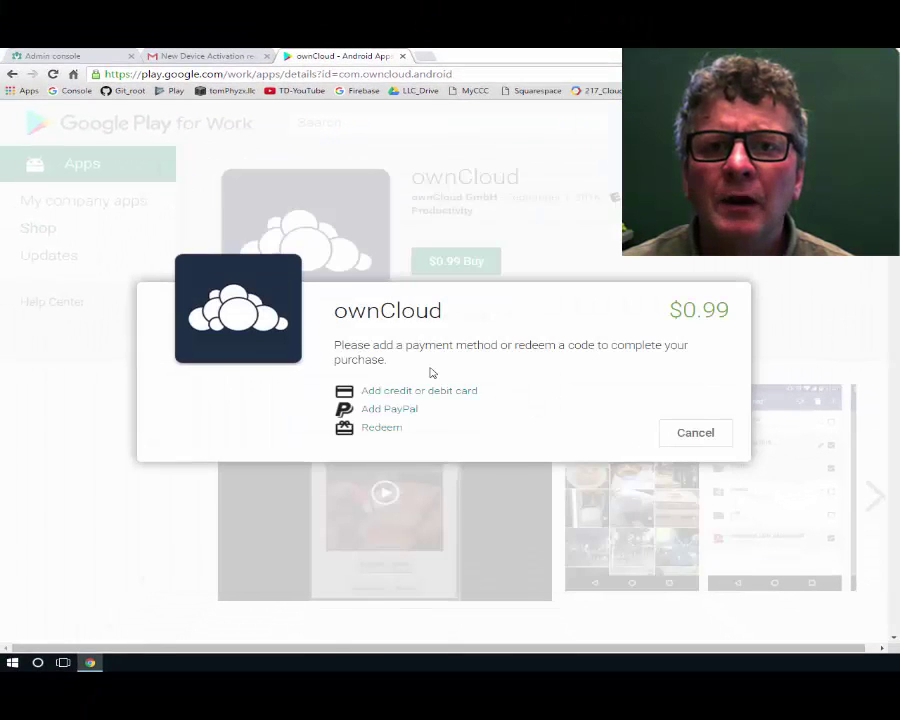
Step: Add a credit card as the payment method and complete the ownCloud purchase
{"action": "left_click", "coordinate": [425, 390]}
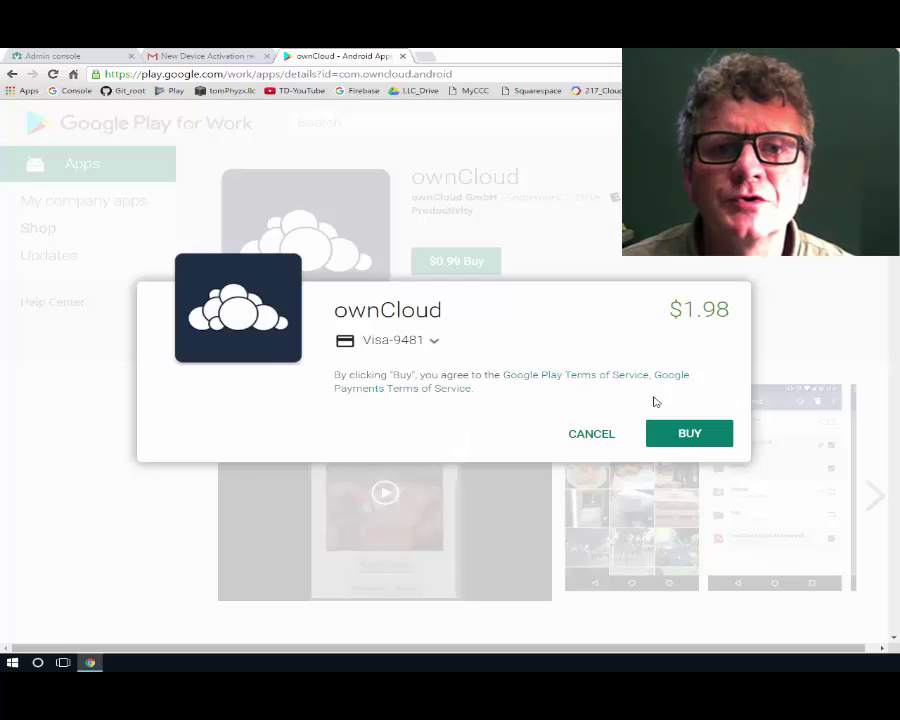
{"action": "left_click", "coordinate": [665, 432]}
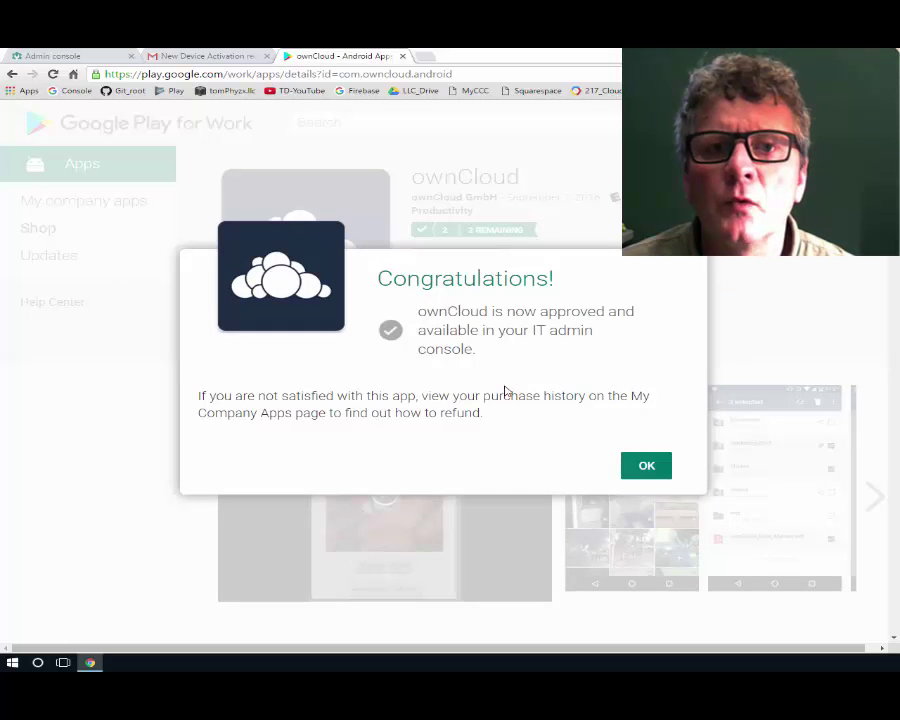
{"action": "left_click", "coordinate": [445, 235]}
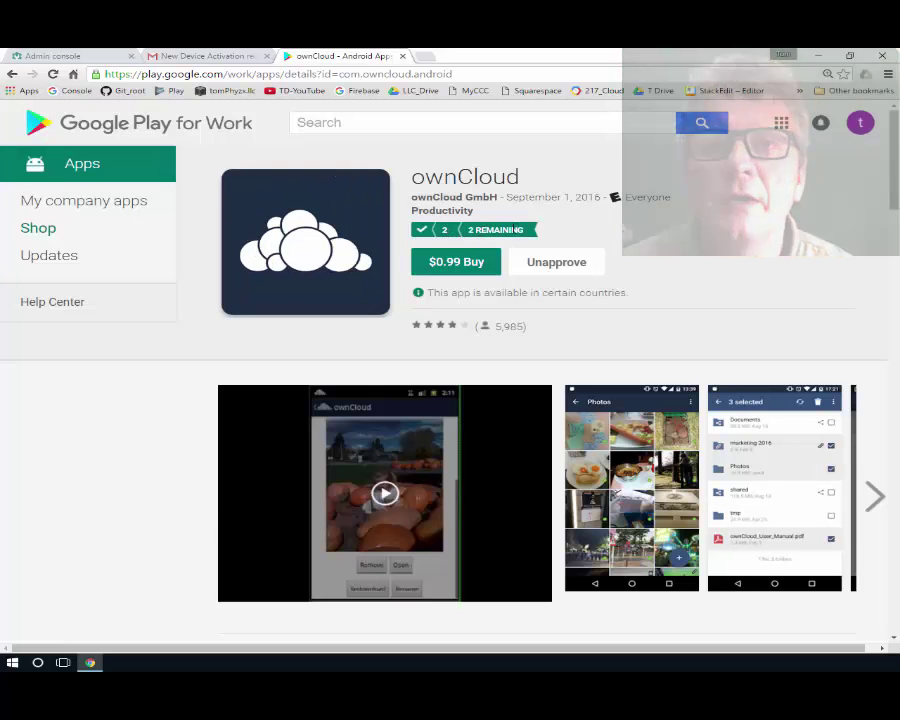
Step: Review the ownCloud licenses among the company apps and return to the Admin console's whitelisted Android apps
{"action": "left_click", "coordinate": [86, 203]}
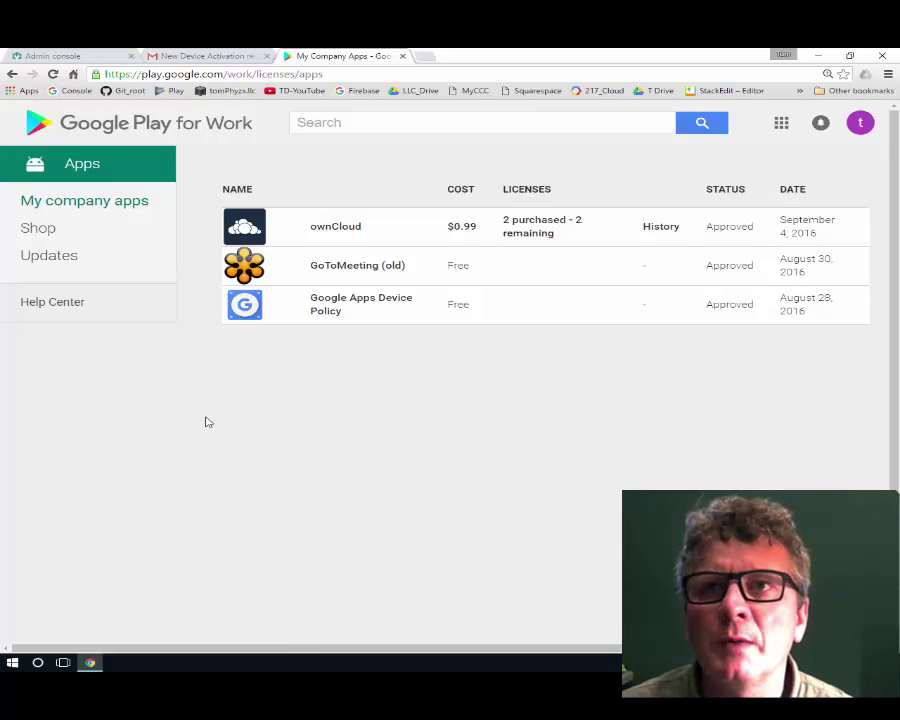
{"action": "left_click", "coordinate": [54, 57]}
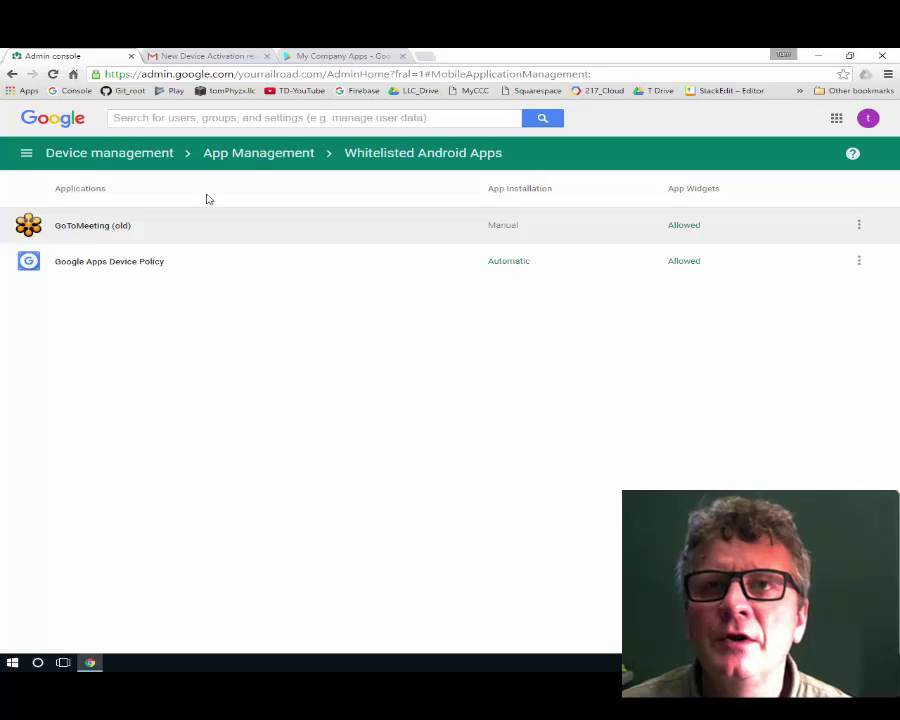
Step: In Google Play for Work, open ownCloud from the company apps and copy the URL of its details page
{"action": "left_click", "coordinate": [329, 57]}
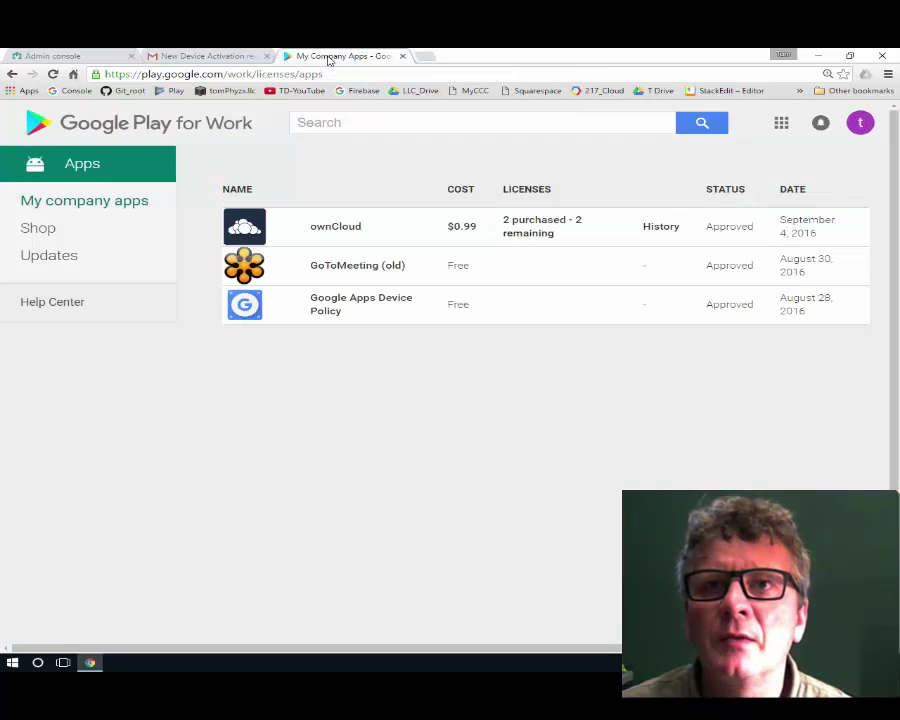
{"action": "left_click", "coordinate": [337, 228]}
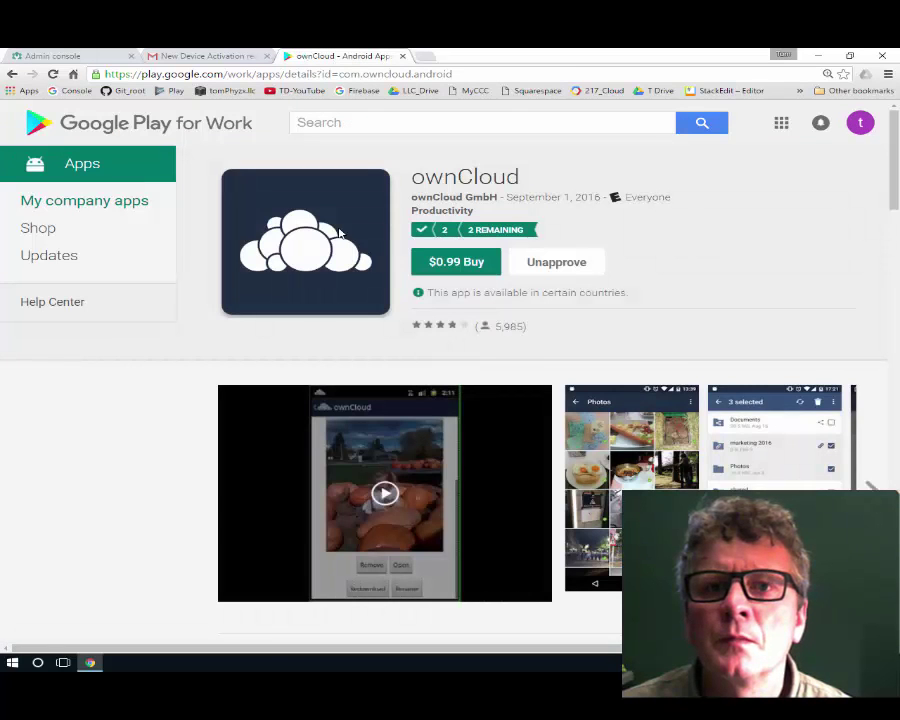
{"action": "left_click", "coordinate": [462, 74]}
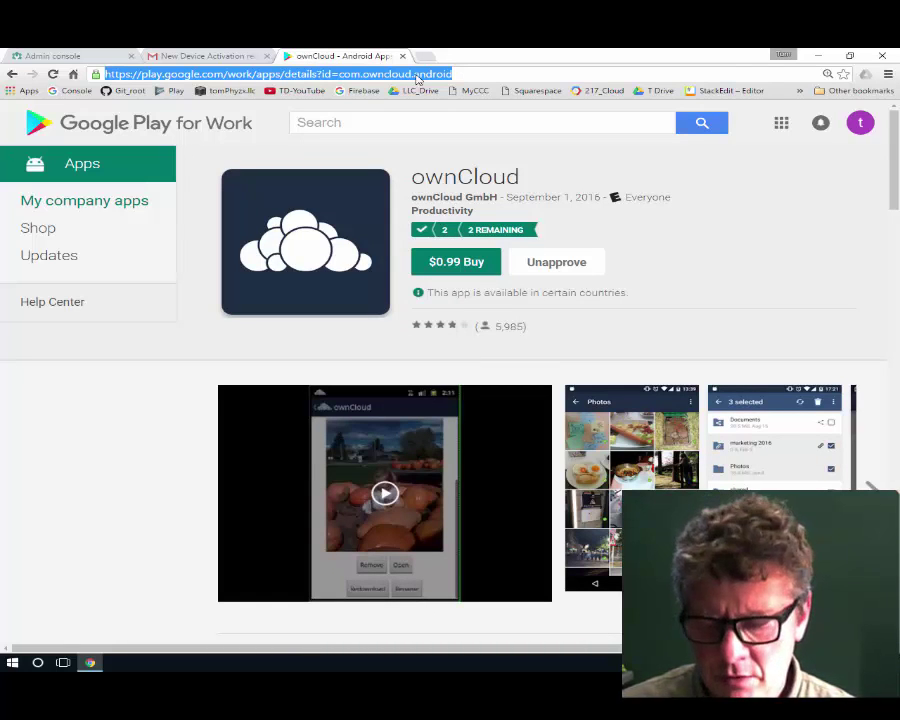
{"action": "right_click", "coordinate": [419, 77]}
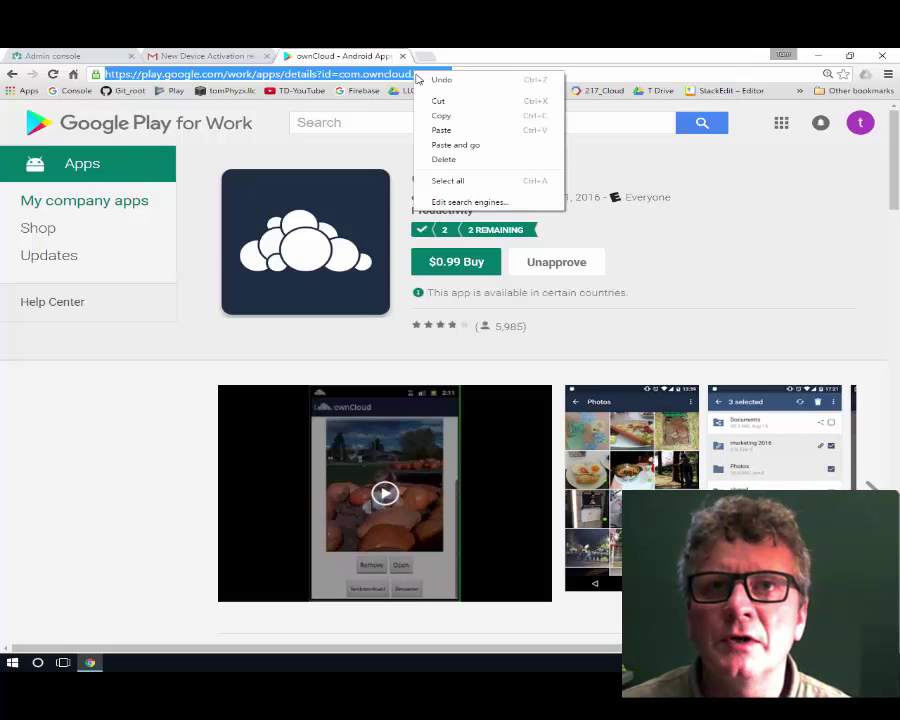
{"action": "left_click", "coordinate": [437, 116]}
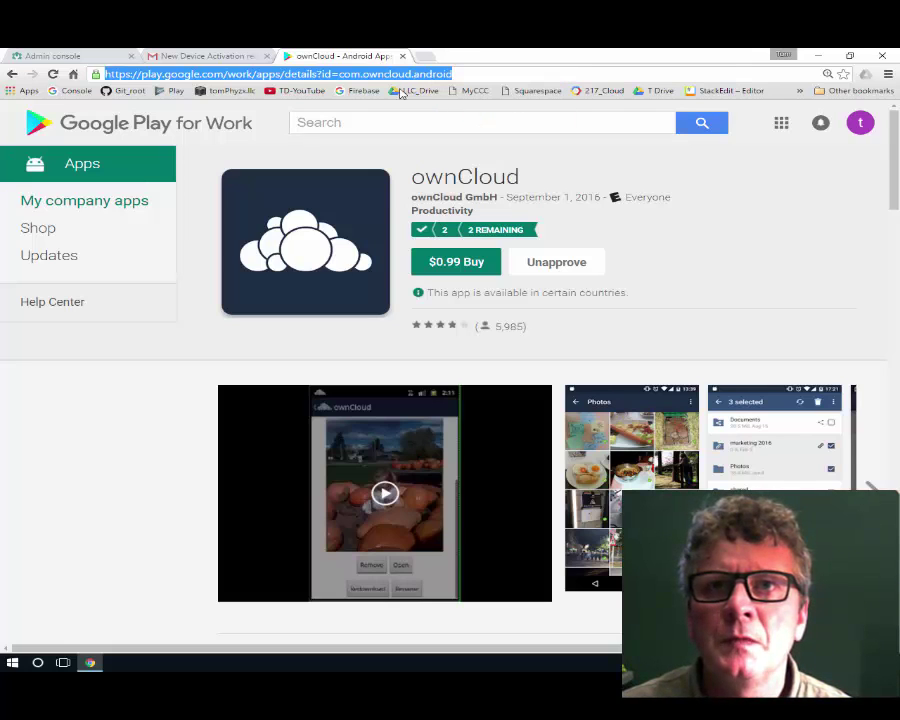
Step: In the Admin console, whitelist ownCloud for Android using the copied URL, with manual installation and Home screen widgets allowed
{"action": "left_click", "coordinate": [95, 57]}
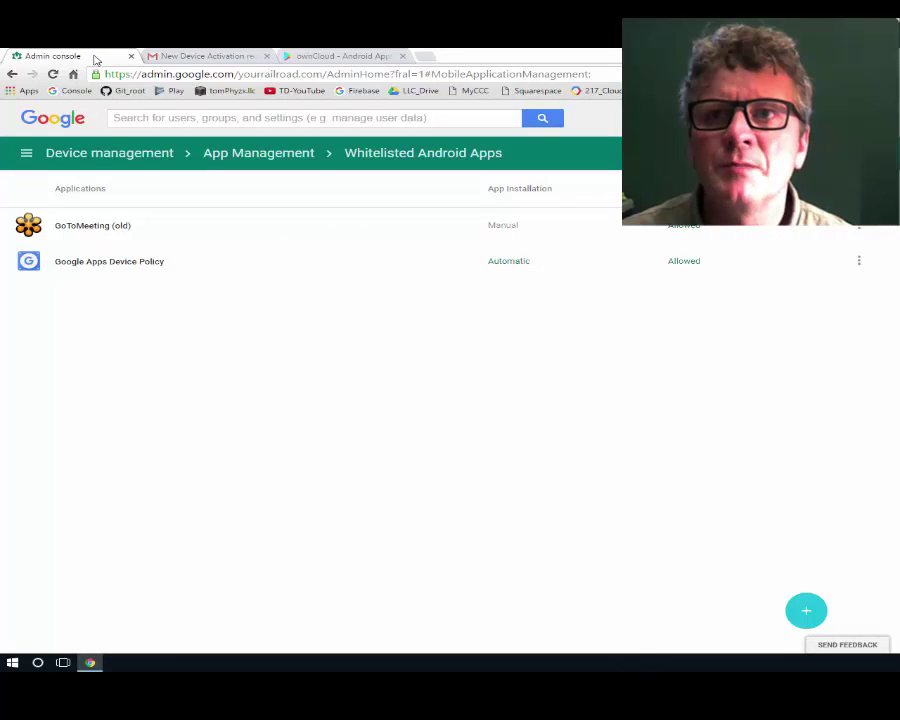
{"action": "left_click", "coordinate": [810, 624]}
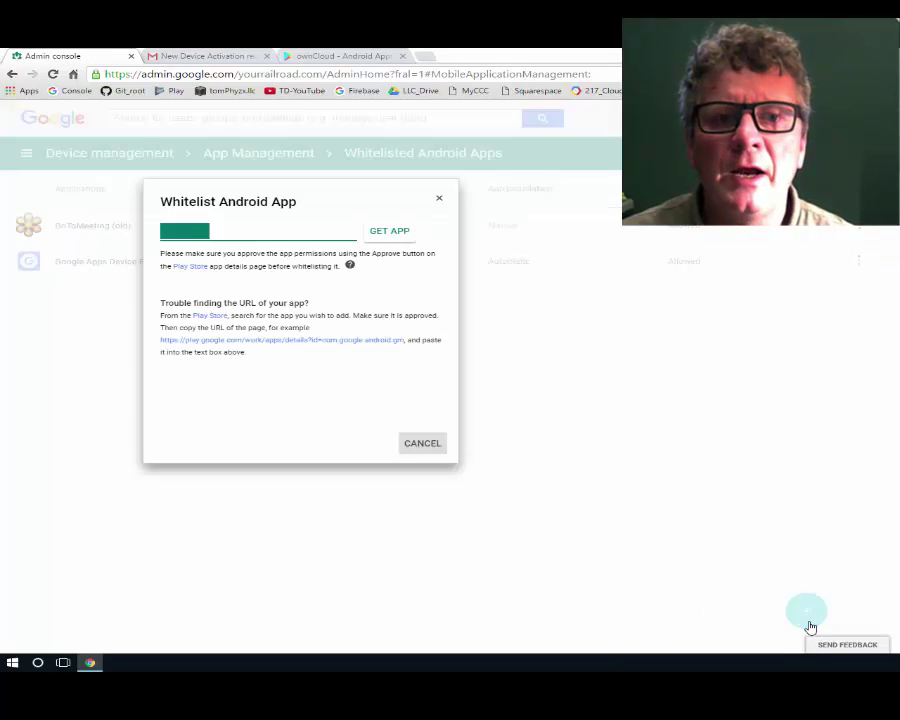
{"action": "right_click", "coordinate": [199, 231]}
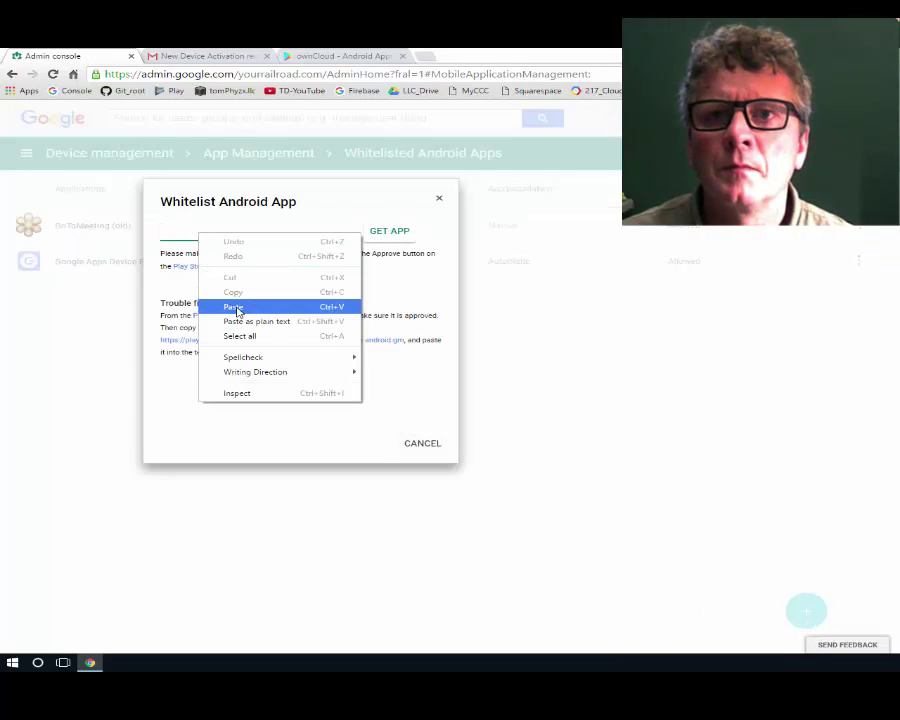
{"action": "left_click", "coordinate": [235, 307]}
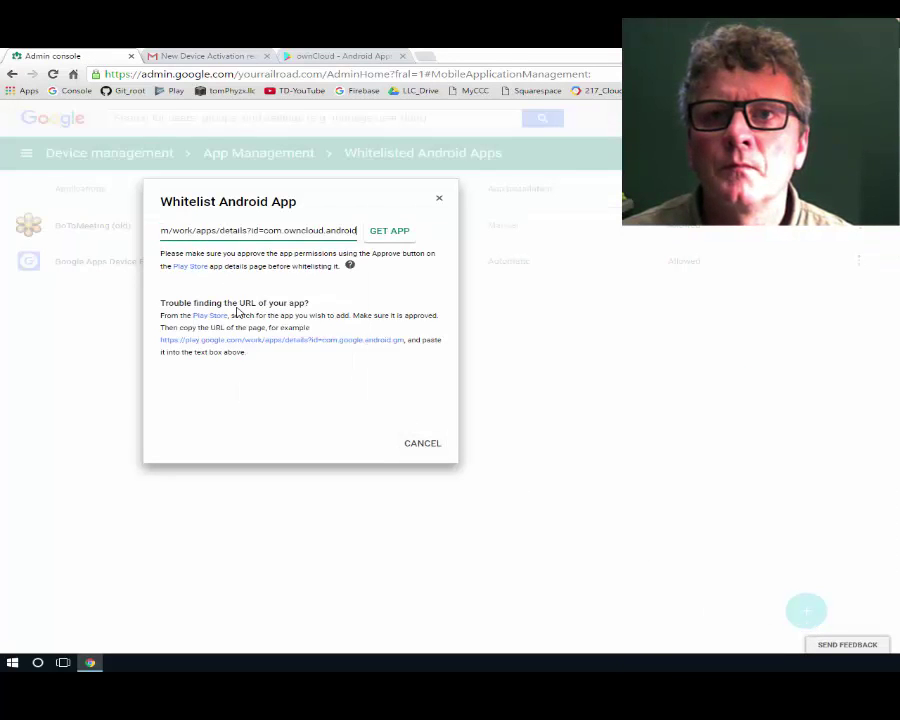
{"action": "left_click", "coordinate": [388, 238]}
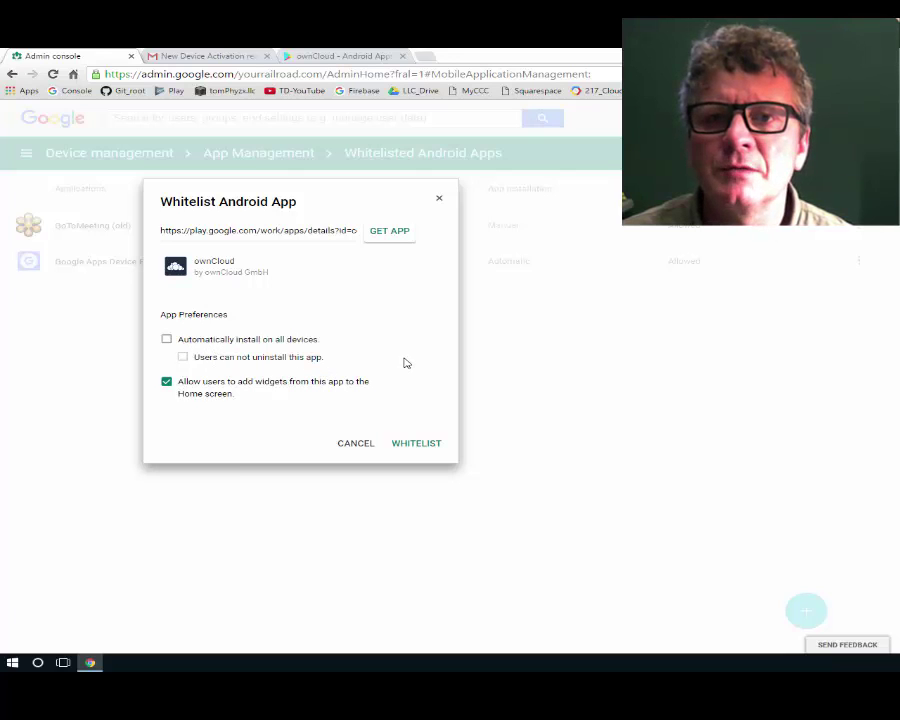
{"action": "left_click", "coordinate": [416, 447]}
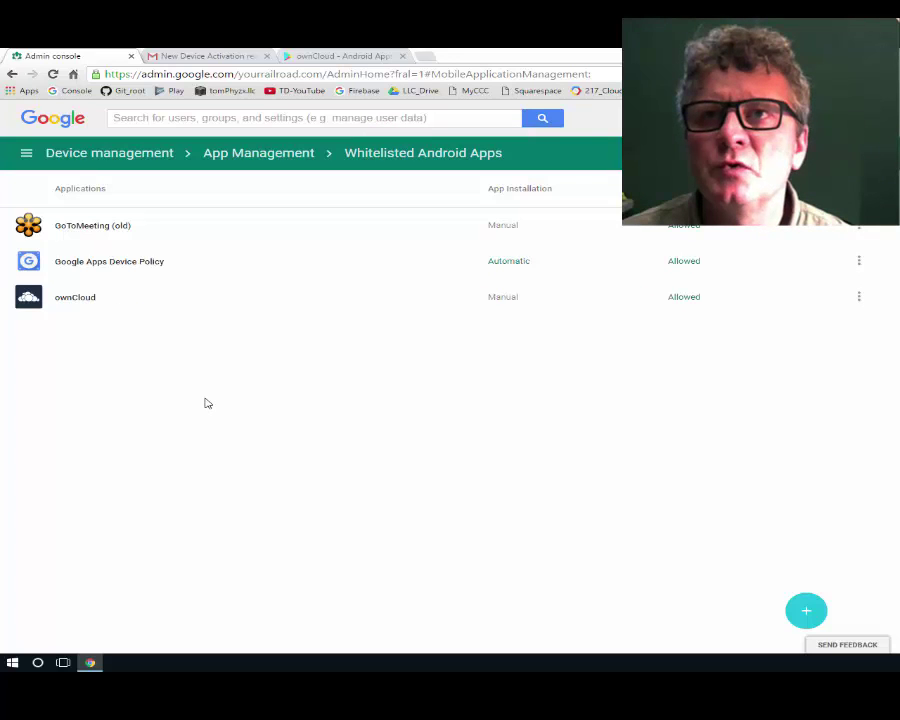
Step: Open the super admin's profile from the Admin console's users and review the assigned licenses
{"action": "left_click", "coordinate": [26, 153]}
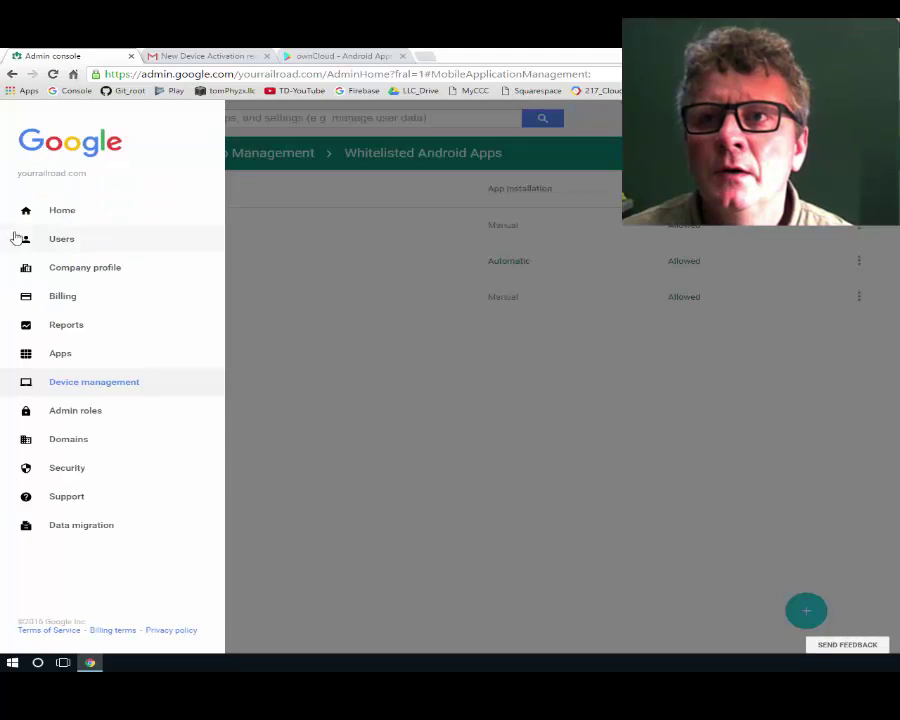
{"action": "left_click", "coordinate": [60, 244]}
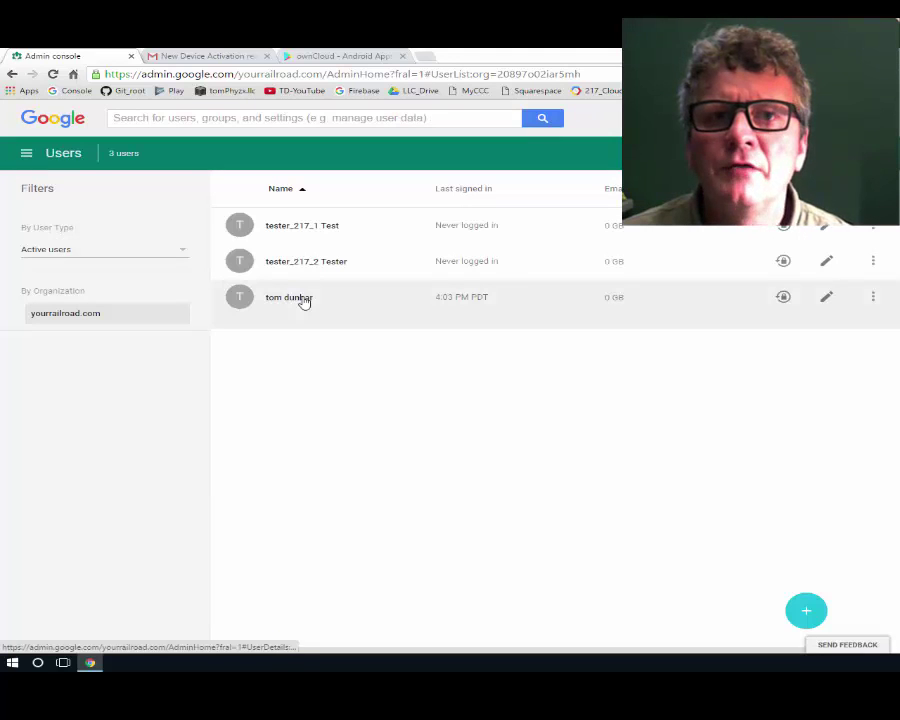
{"action": "left_click", "coordinate": [302, 299]}
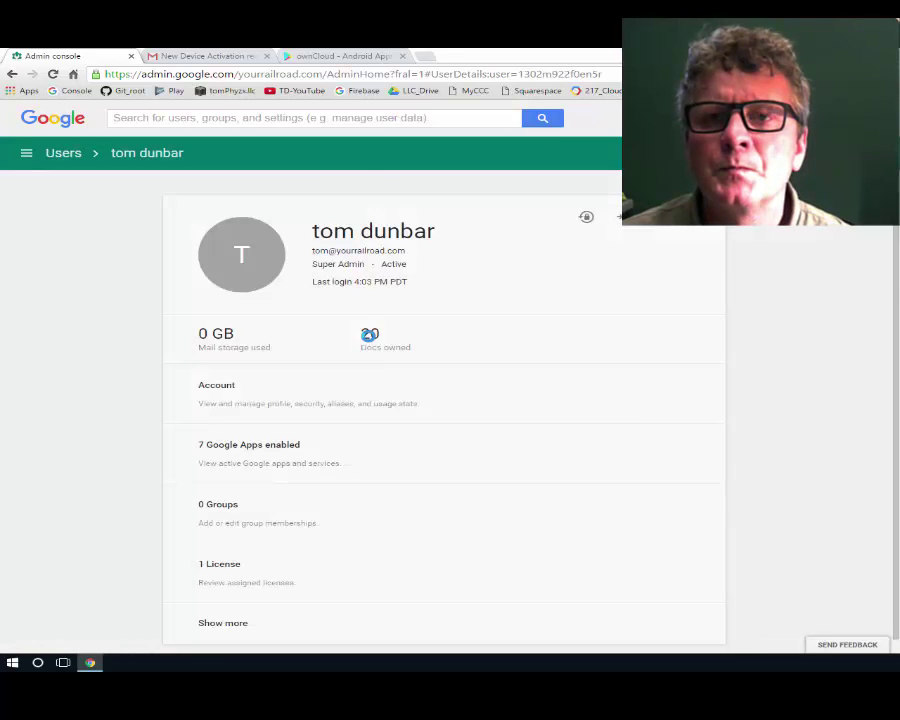
{"action": "scroll", "coordinate": [263, 556], "scroll_direction": "down", "scroll_amount": 3}
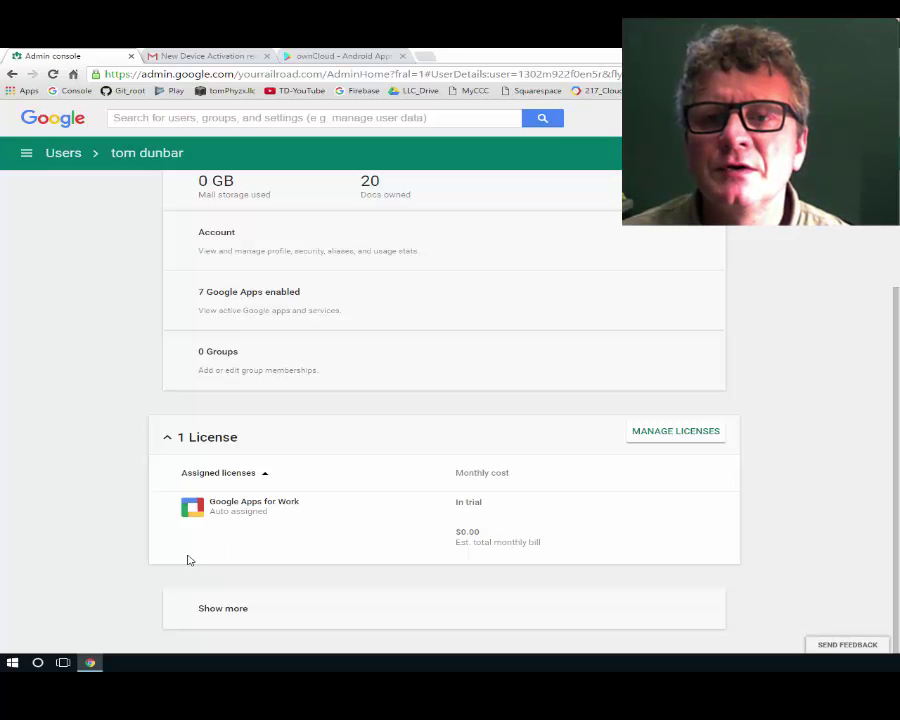
Step: Search the Google Play for Work shop for tomphyzx.llc
{"action": "left_click", "coordinate": [299, 55]}
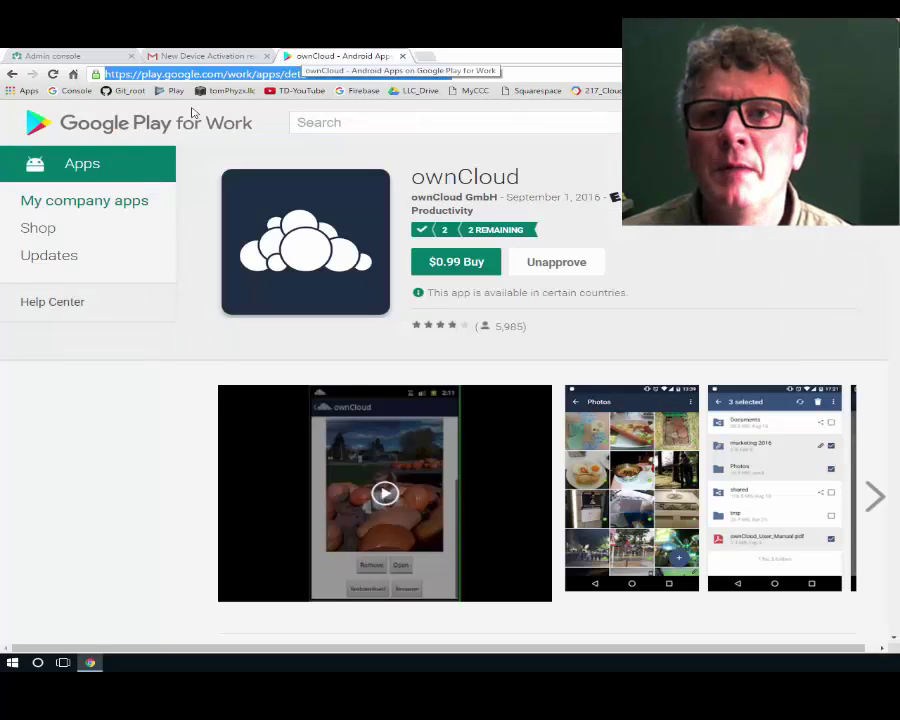
{"action": "left_click", "coordinate": [36, 230]}
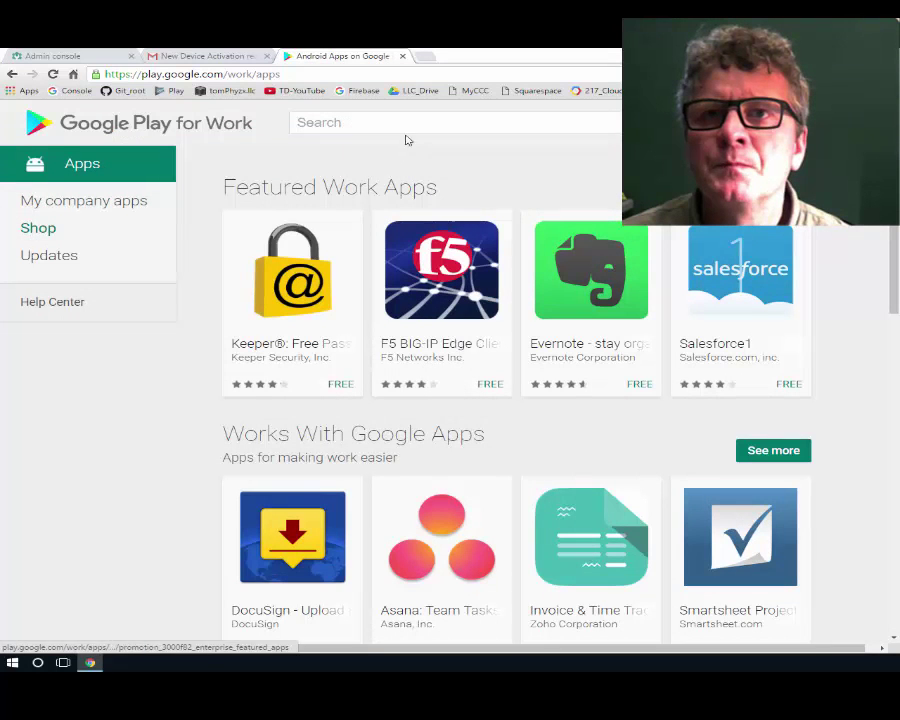
{"action": "left_click", "coordinate": [362, 122]}
{"action": "type", "text": "tomphyzx.llc"}
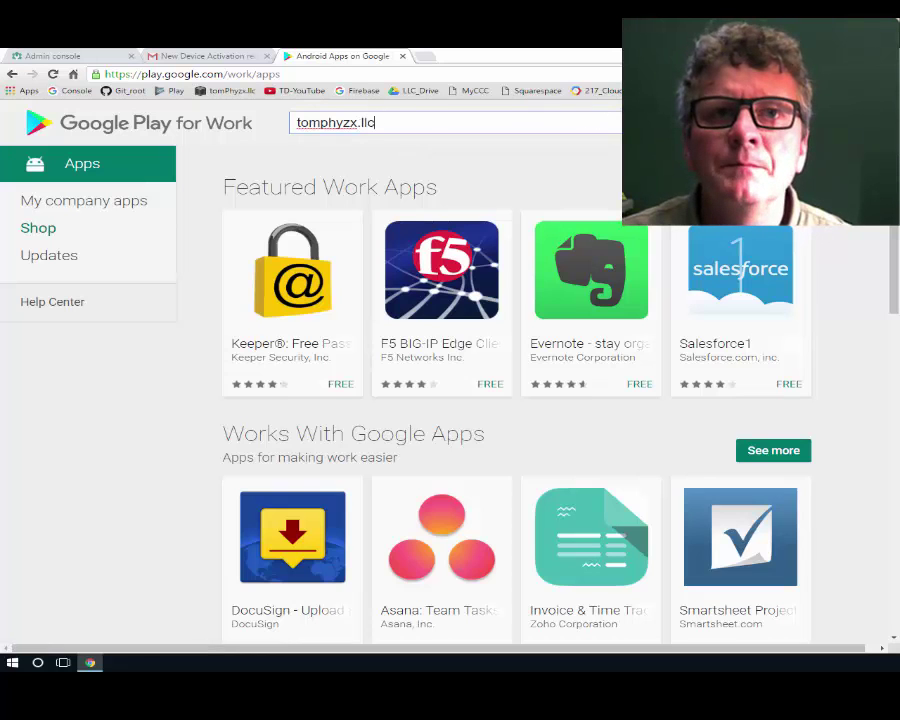
{"action": "key", "text": "Return"}
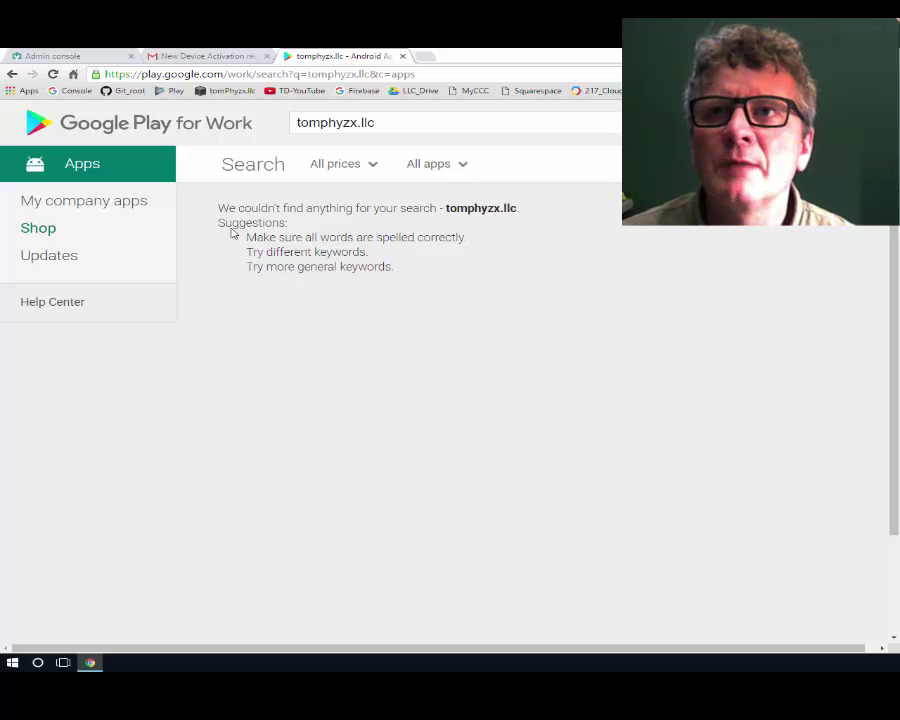
Step: Return to the Admin console and open the whitelisted Android apps under Device management's App Management, including the option to add an app
{"action": "left_click", "coordinate": [106, 56]}
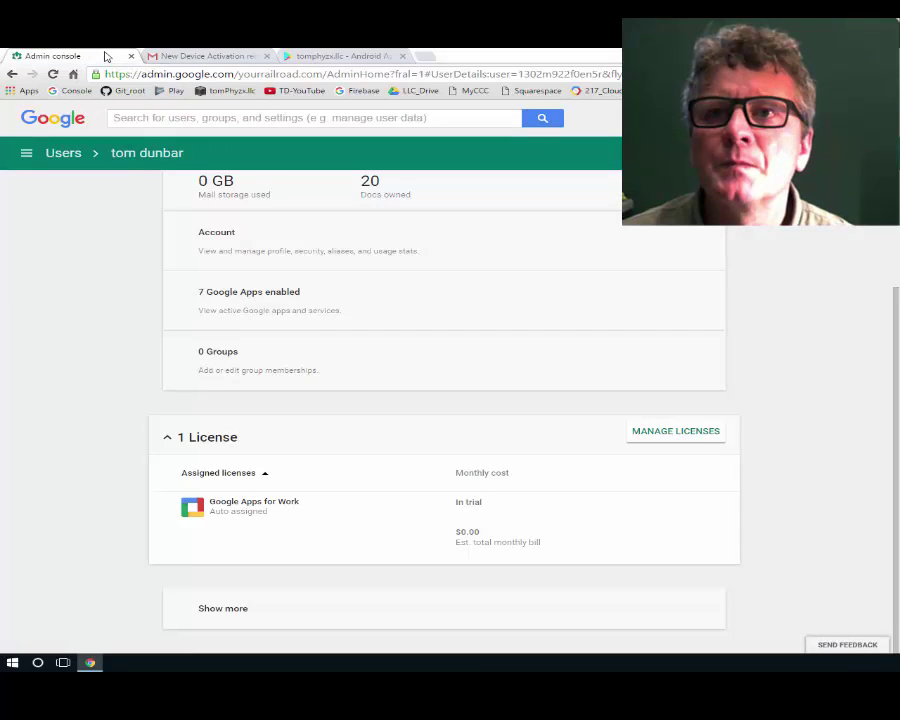
{"action": "left_click", "coordinate": [27, 153]}
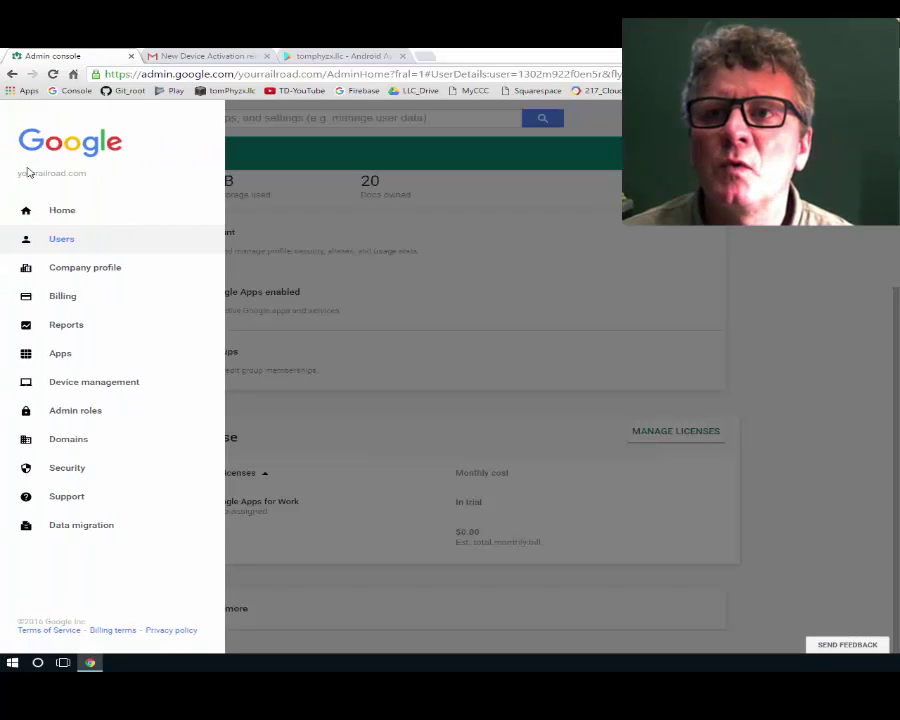
{"action": "left_click", "coordinate": [66, 382]}
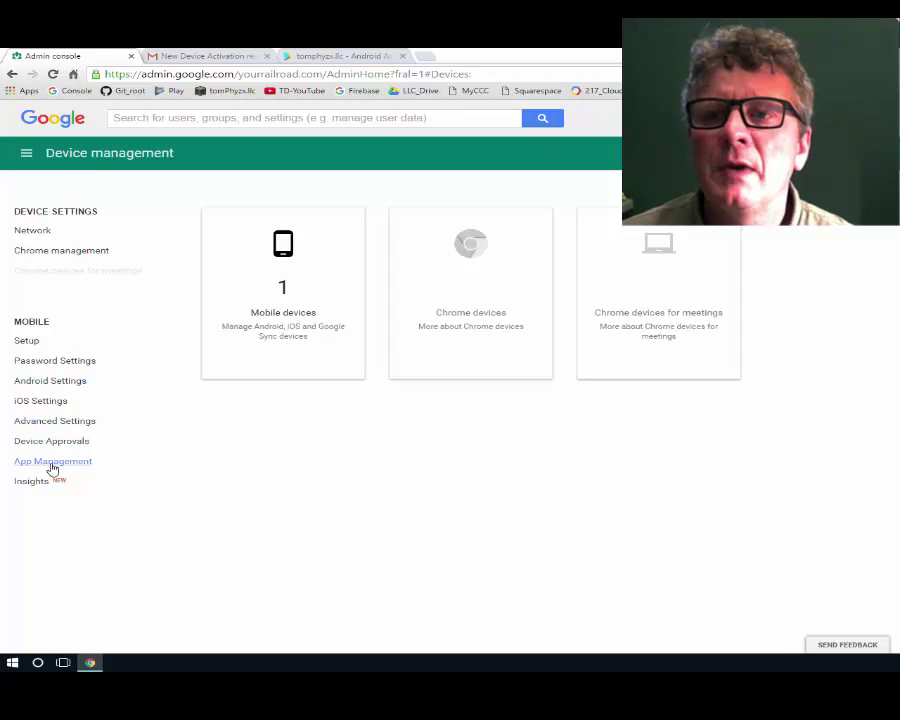
{"action": "left_click", "coordinate": [52, 462]}
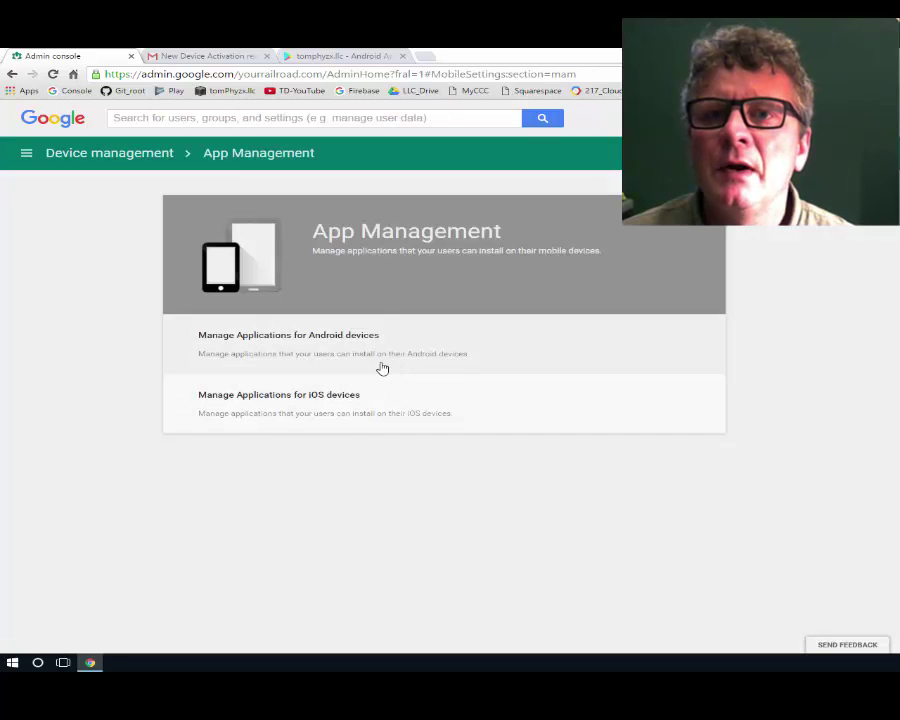
{"action": "left_click", "coordinate": [378, 361]}
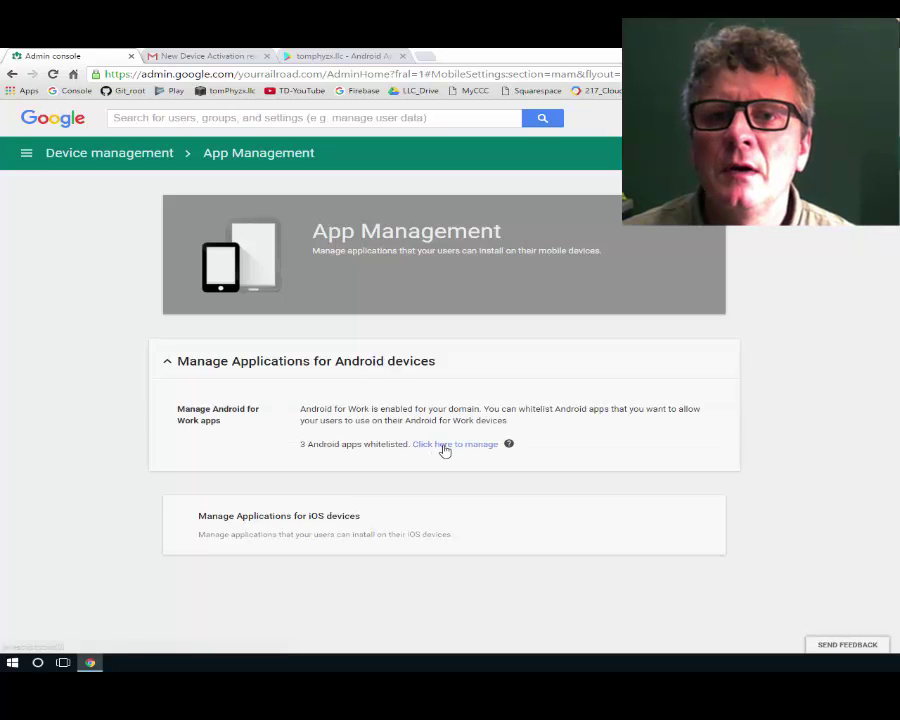
{"action": "left_click", "coordinate": [445, 446]}
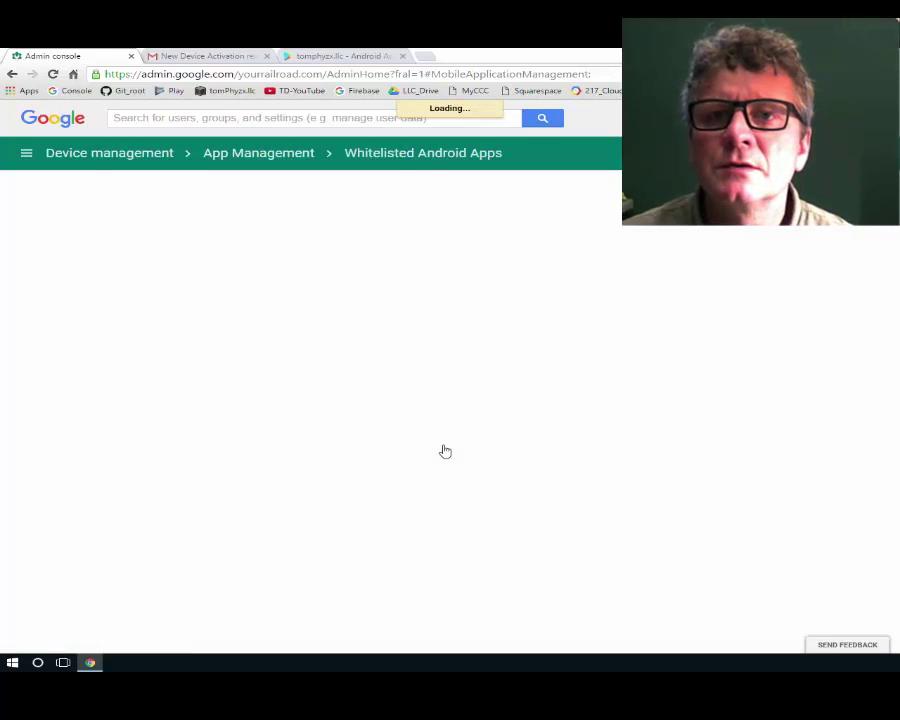
{"action": "left_click", "coordinate": [810, 612]}
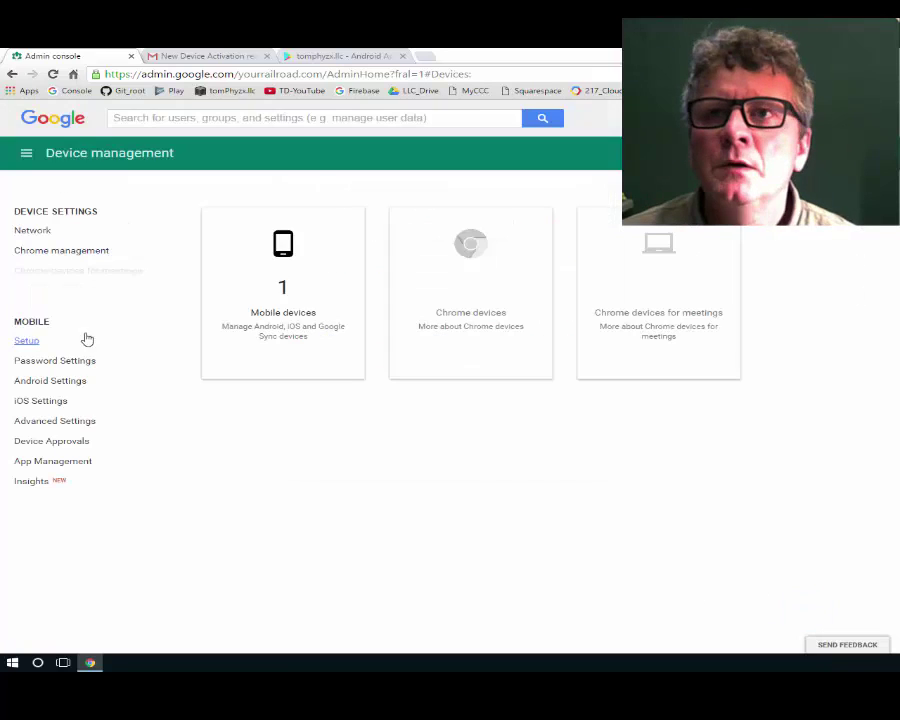
Step: View the managed mobile devices, and review the super admin user's full profile with all additional sections expanded
{"action": "left_click", "coordinate": [265, 291]}
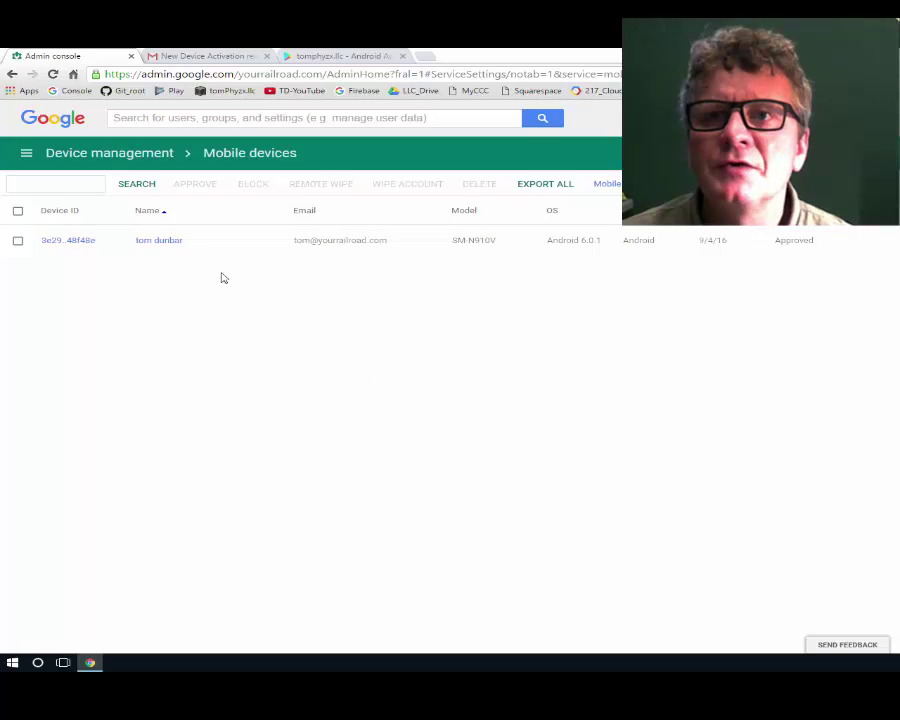
{"action": "left_click", "coordinate": [162, 245]}
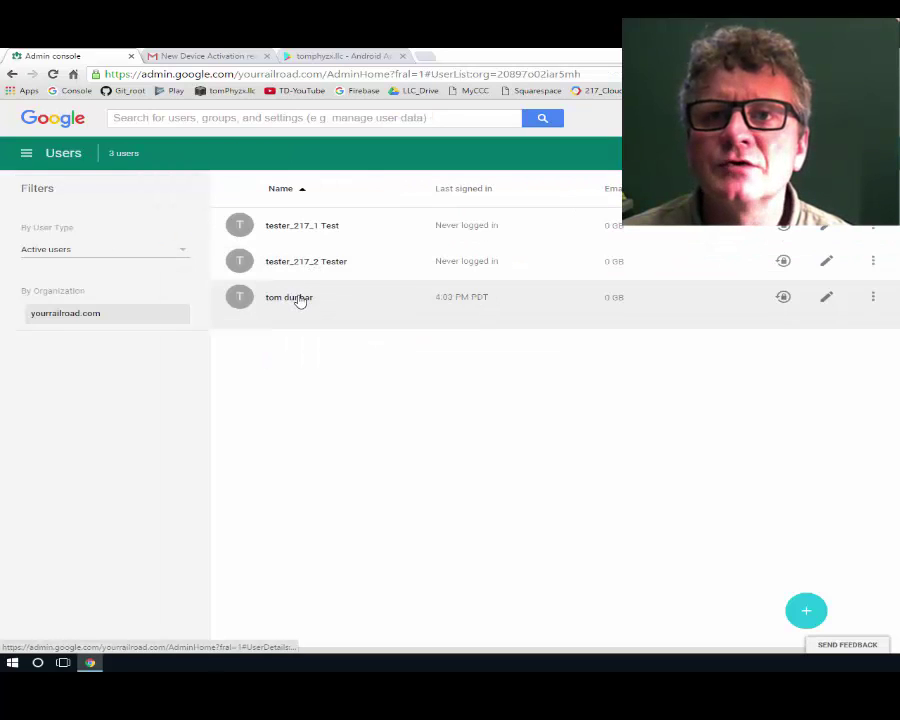
{"action": "left_click", "coordinate": [299, 300]}
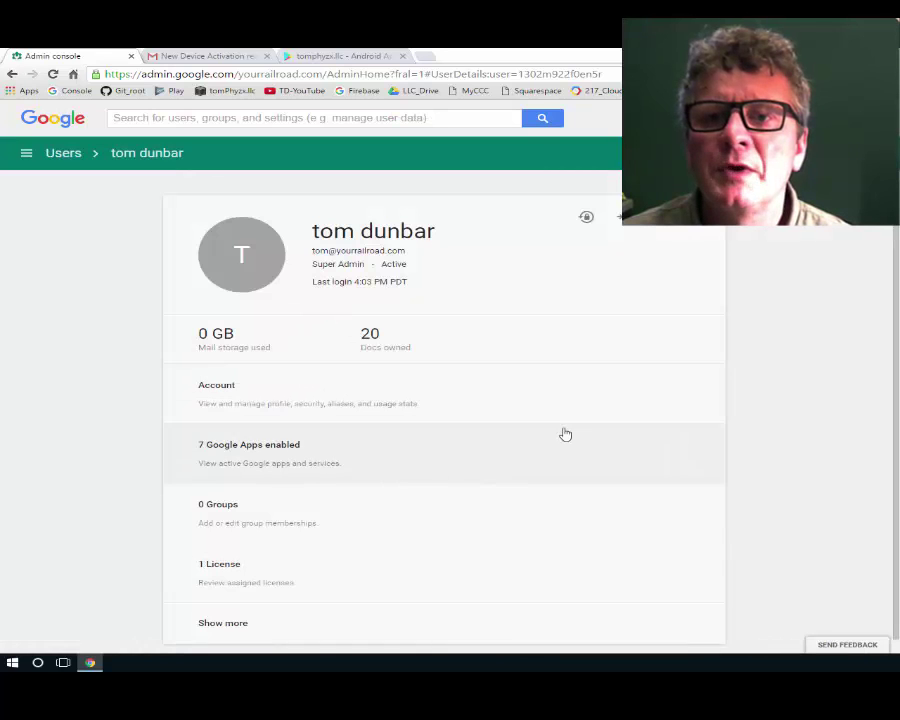
{"action": "left_click", "coordinate": [217, 609]}
{"action": "scroll", "coordinate": [230, 595], "scroll_direction": "down", "scroll_amount": 5}
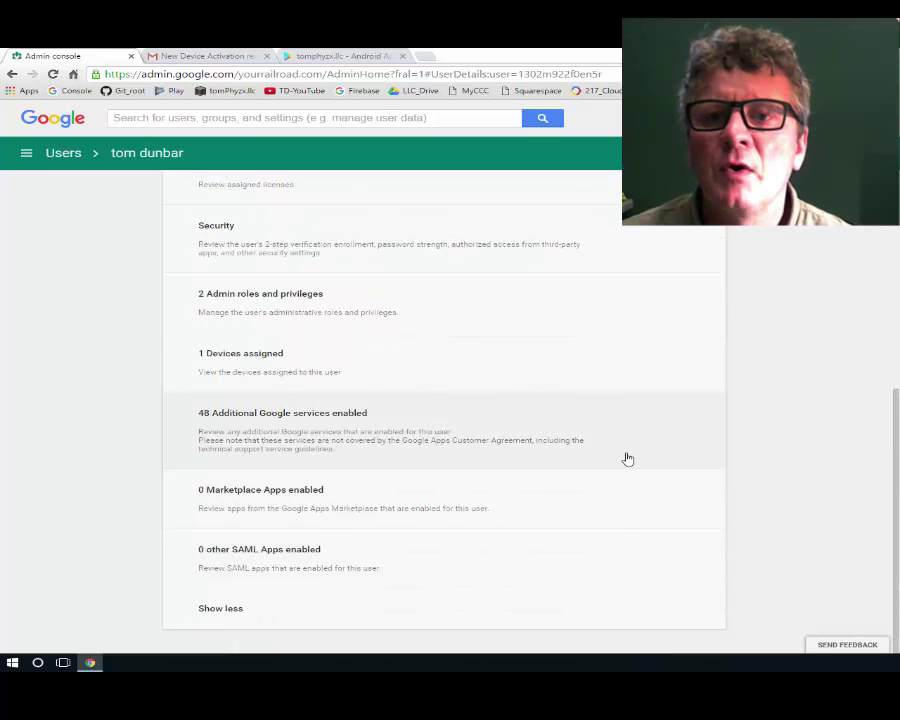
{"action": "scroll", "coordinate": [627, 458], "scroll_direction": "up", "scroll_amount": 5}
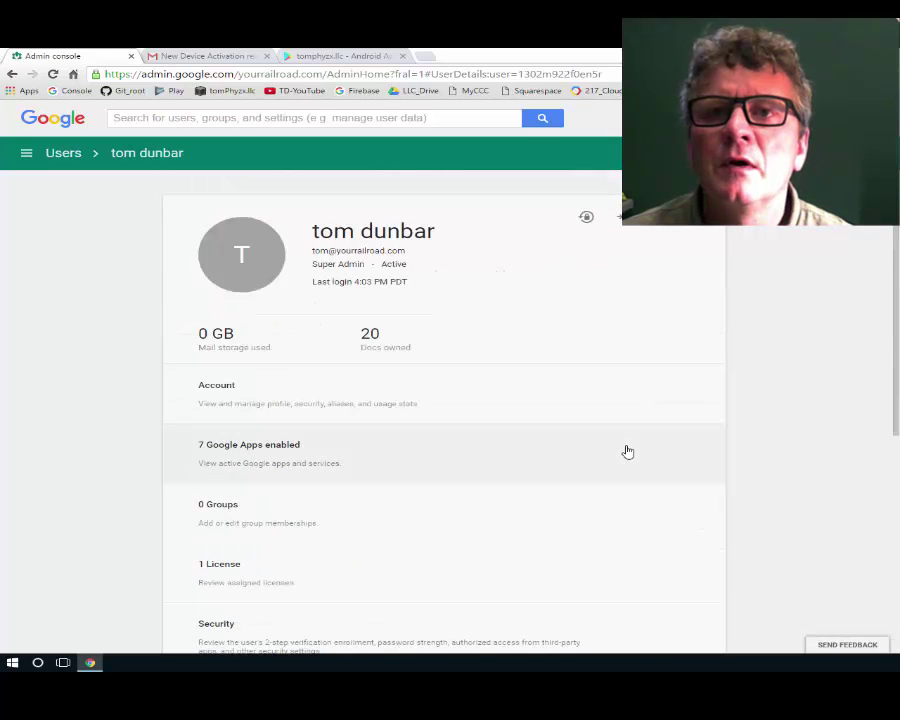